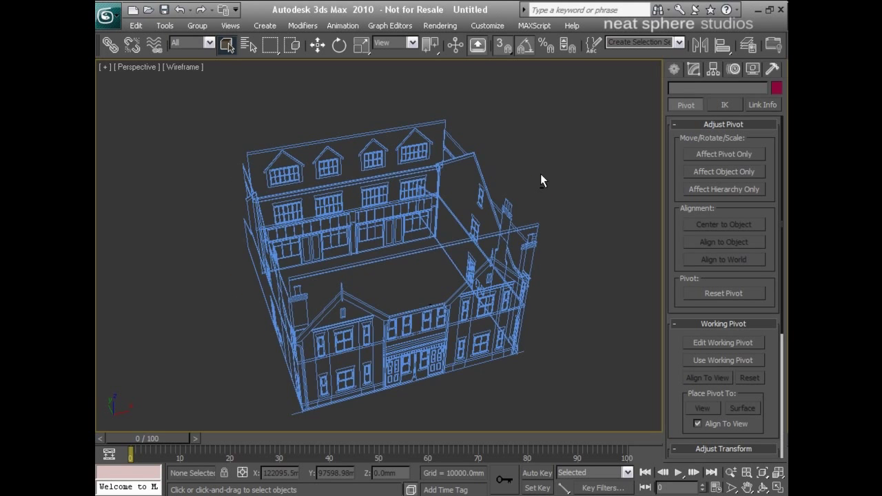
# - Select all four elevation shapes and, with snapping off, move them in the Left view so the building's base sits near the world origin
pyautogui.click(779, 487)
pyautogui.scroll(-5, 332, 346)
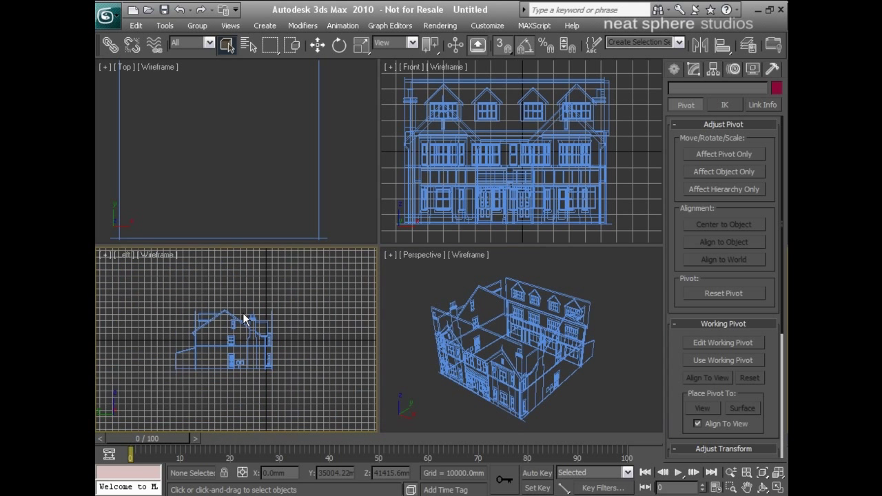
pyautogui.scroll(2, 243, 313)
pyautogui.moveTo(125, 297); pyautogui.dragTo(329, 394)
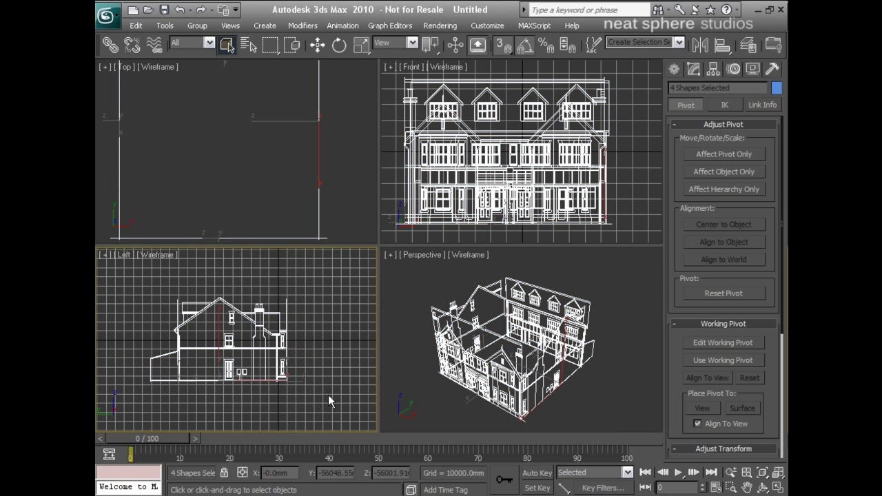
pyautogui.press('w')
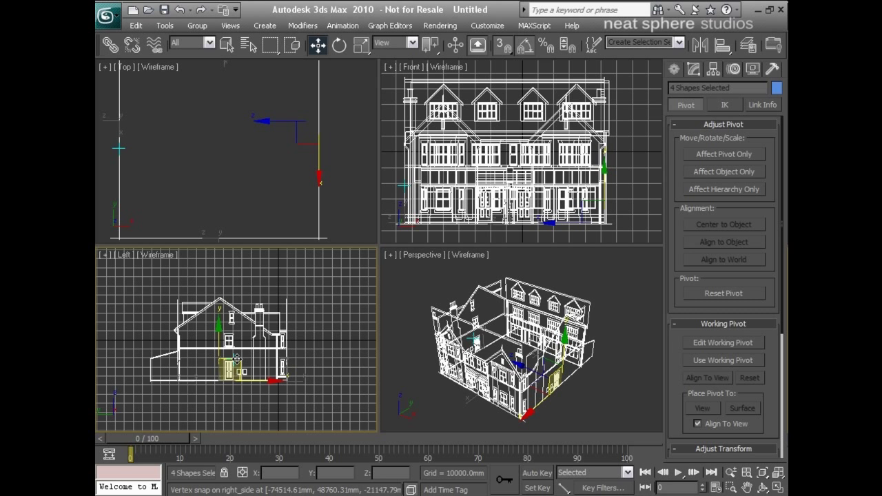
pyautogui.press('s')
pyautogui.hotkey('alt', 'w')
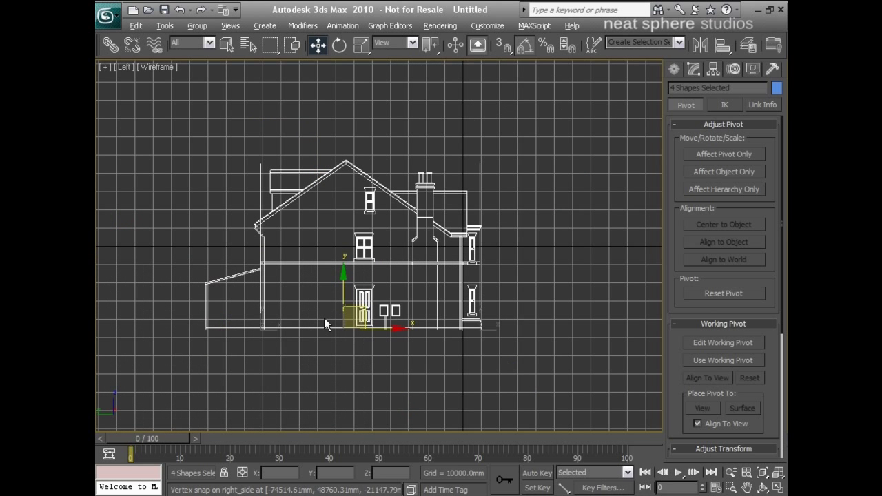
pyautogui.scroll(3, 326, 331)
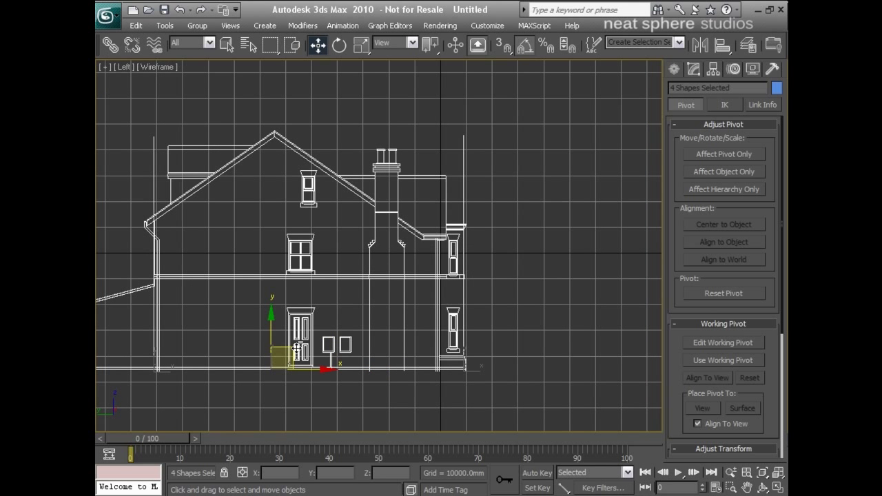
pyautogui.moveTo(295, 350); pyautogui.dragTo(430, 234)
pyautogui.moveTo(448, 240); pyautogui.dragTo(384, 252, button='middle')
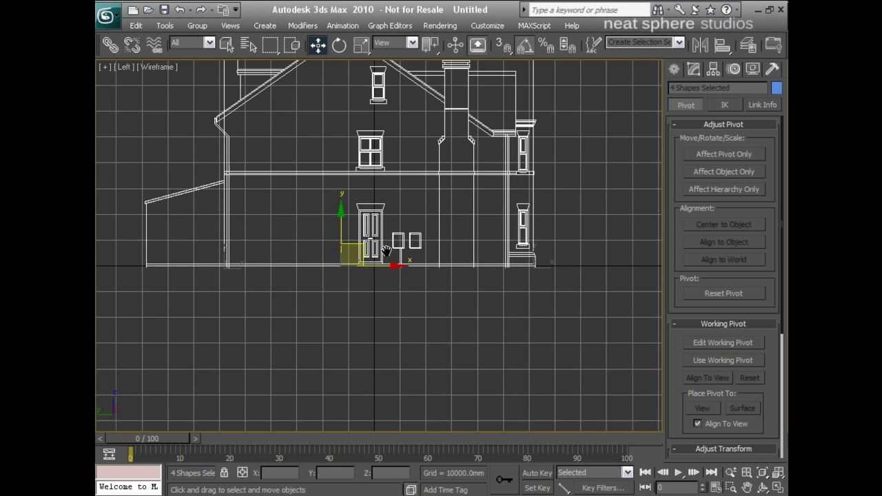
# - Fine-tune the four shapes' position in the Left view so their ground line meets the horizontal origin axis
pyautogui.scroll(5, 386, 252)
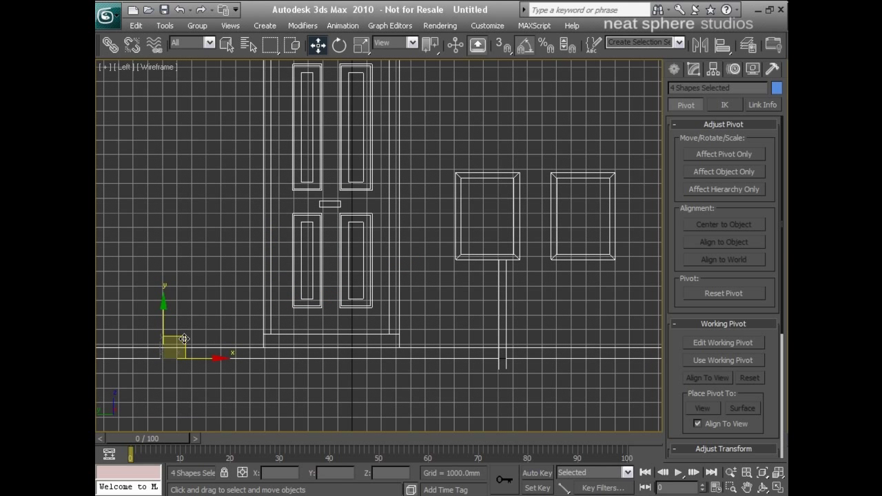
pyautogui.moveTo(182, 339); pyautogui.dragTo(216, 329)
pyautogui.scroll(-5, 364, 244)
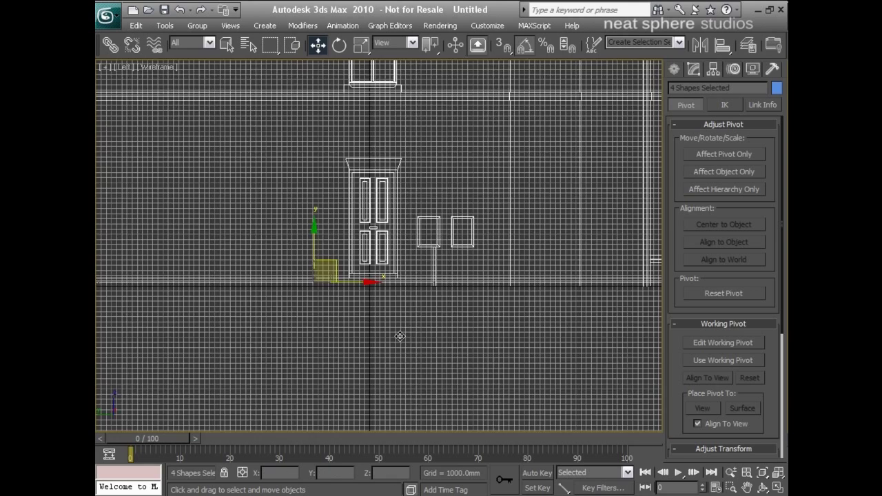
pyautogui.moveTo(540, 299); pyautogui.dragTo(358, 302, button='middle')
pyautogui.scroll(6, 382, 294)
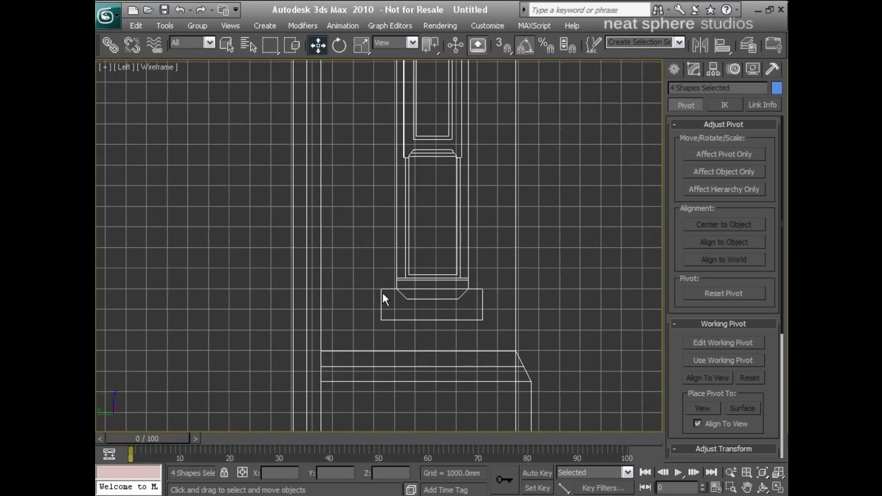
pyautogui.scroll(-3, 382, 294)
pyautogui.scroll(-5, 382, 298)
# - Move the four shapes horizontally in the Front view to centre the building on the origin, and deselect them
pyautogui.hotkey('alt', 'w')
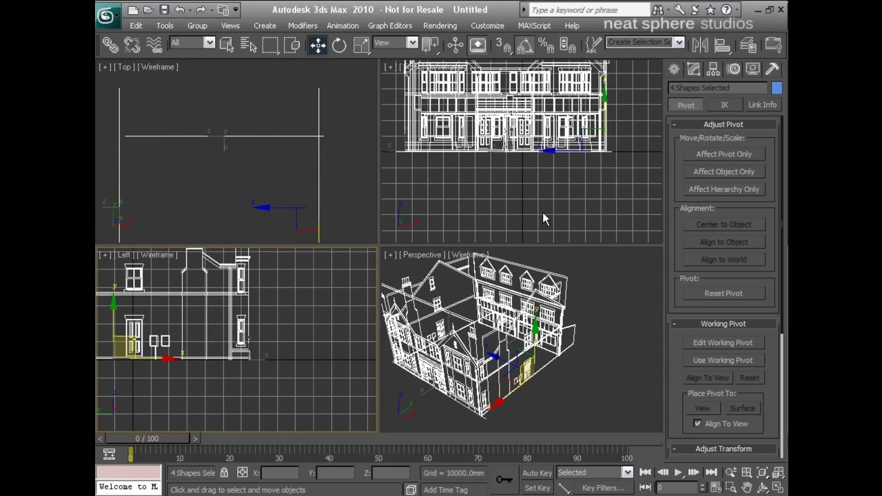
pyautogui.scroll(4, 543, 212)
pyautogui.scroll(-2, 550, 233)
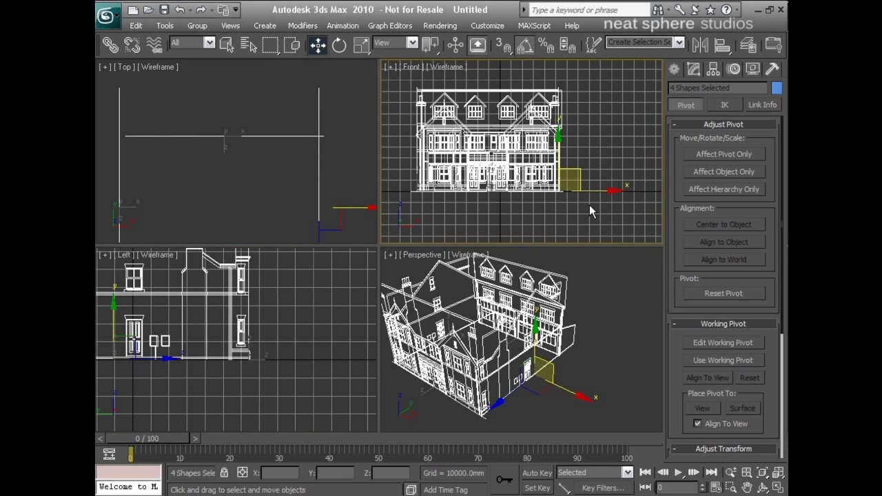
pyautogui.moveTo(599, 193); pyautogui.dragTo(611, 187)
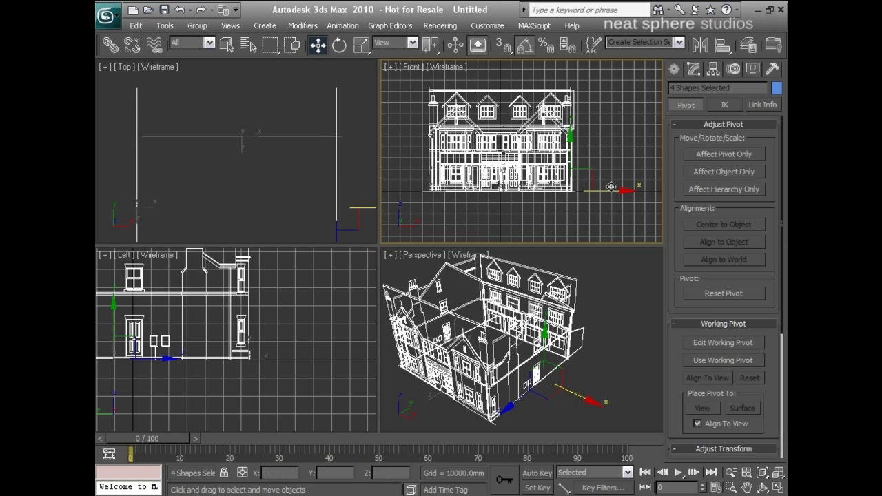
pyautogui.click(605, 276)
# - Disable random object colors and set black as the active object color
pyautogui.moveTo(181, 138); pyautogui.dragTo(209, 79, button='middle')
pyautogui.scroll(-3, 244, 157)
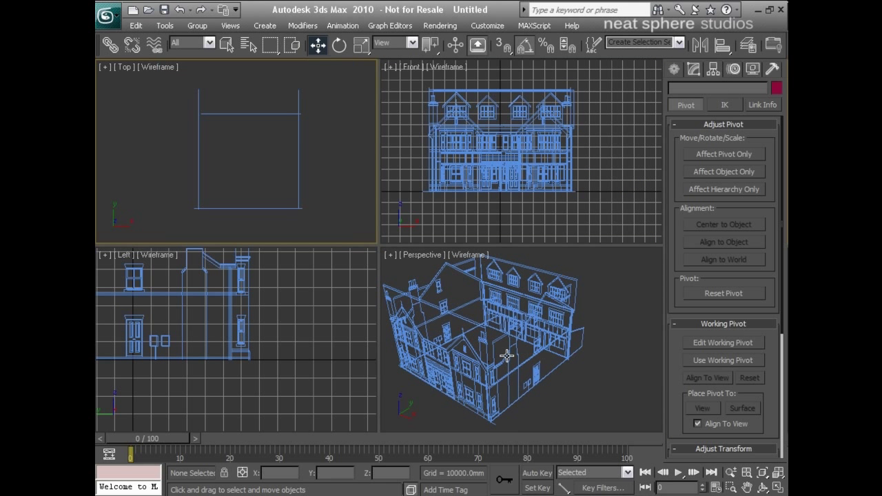
pyautogui.middleClick(507, 355)
pyautogui.hotkey('alt', 'w')
pyautogui.keyDown('alt'); pyautogui.moveTo(467, 256); pyautogui.dragTo(358, 247, button='middle'); pyautogui.keyUp('alt')
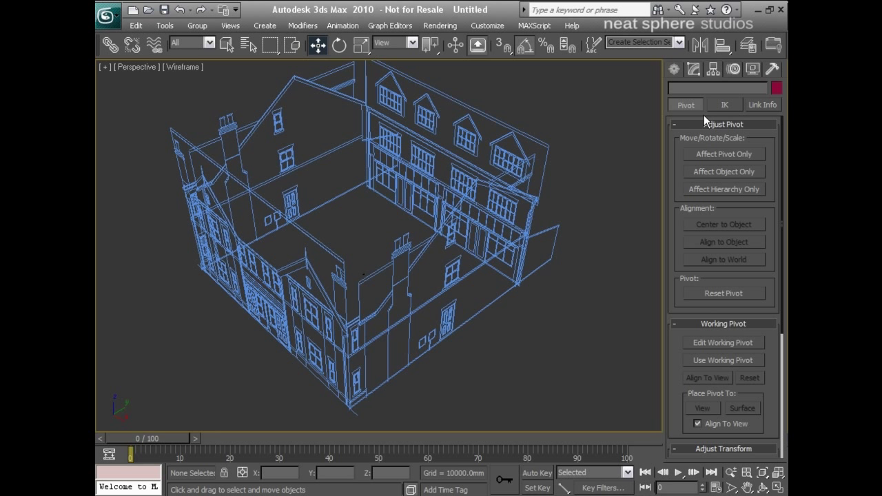
pyautogui.click(776, 89)
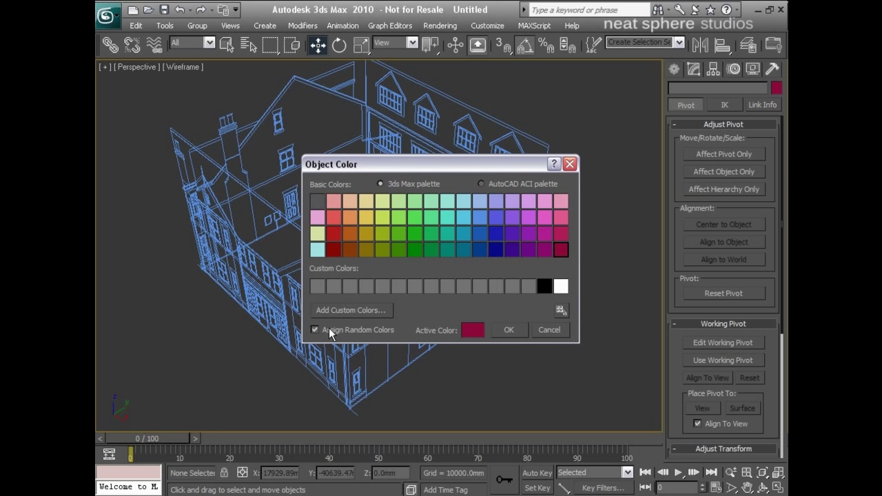
pyautogui.click(543, 287)
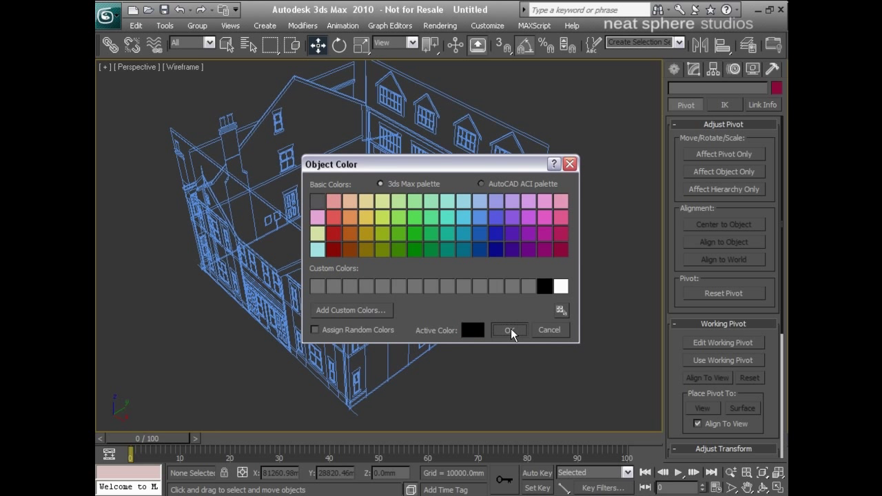
pyautogui.click(508, 329)
# - Create a box inside the elevations, about 62424 mm long, 69660 mm wide and 60322 mm high
pyautogui.click(674, 70)
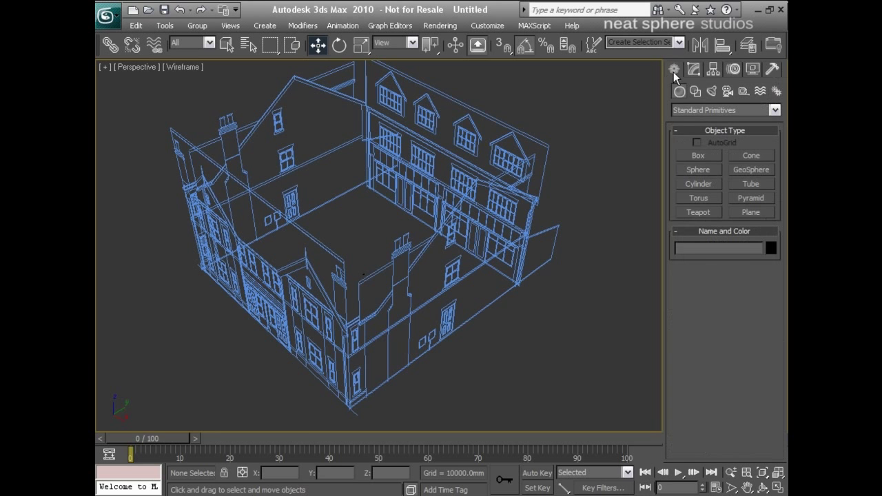
pyautogui.click(698, 155)
pyautogui.keyDown('alt'); pyautogui.moveTo(582, 188); pyautogui.dragTo(353, 233, button='middle'); pyautogui.keyUp('alt')
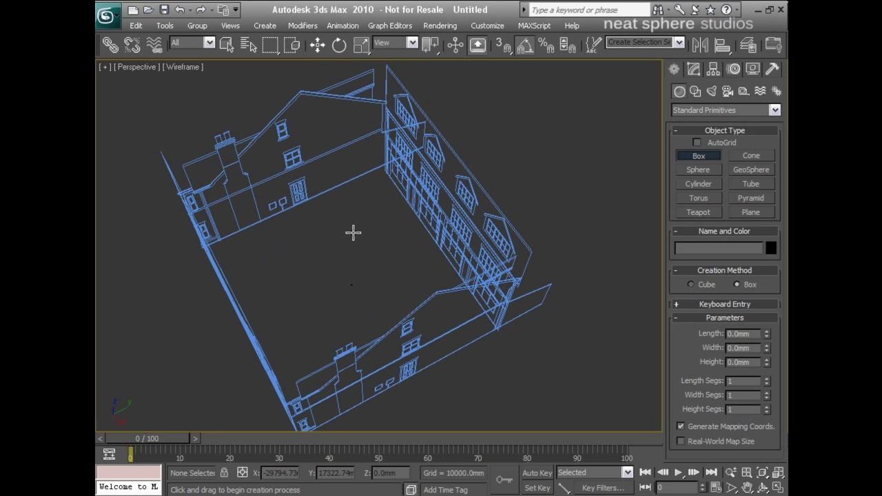
pyautogui.moveTo(352, 233); pyautogui.dragTo(320, 353)
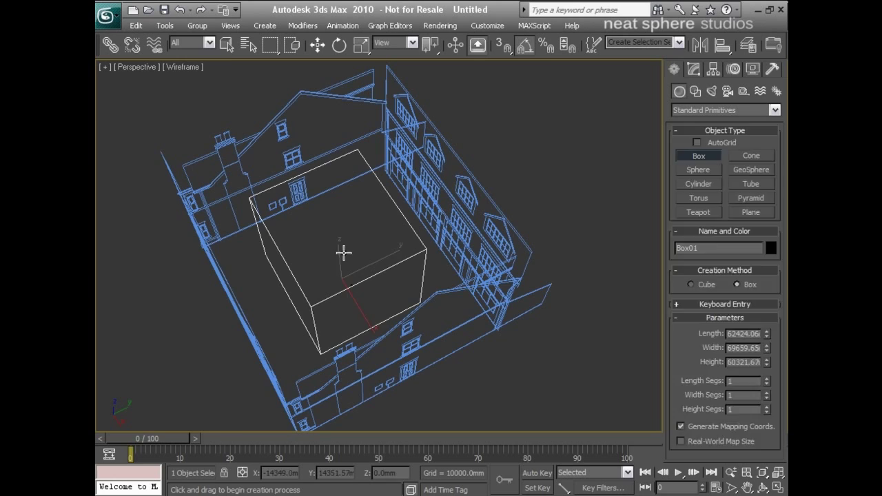
# - Display the Perspective view shaded and assign the 01 - Default material to the box
pyautogui.press('w')
pyautogui.press('F3')
pyautogui.keyDown('alt'); pyautogui.moveTo(384, 257); pyautogui.dragTo(558, 221, button='middle'); pyautogui.keyUp('alt')
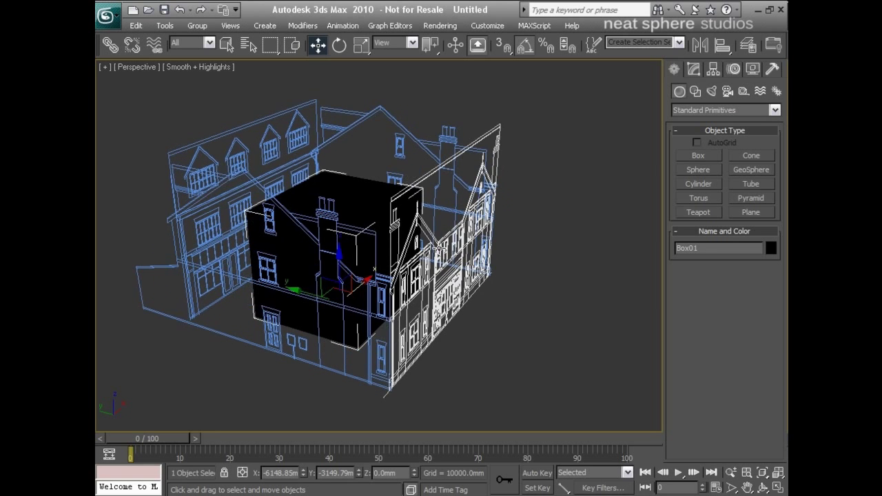
pyautogui.moveTo(434, 248)
pyautogui.mouseDown(button='middle')
pyautogui.moveTo(514, 273)
pyautogui.moveTo(450, 240)
pyautogui.moveTo(444, 224)
pyautogui.moveTo(434, 235)
pyautogui.mouseUp(button='middle')
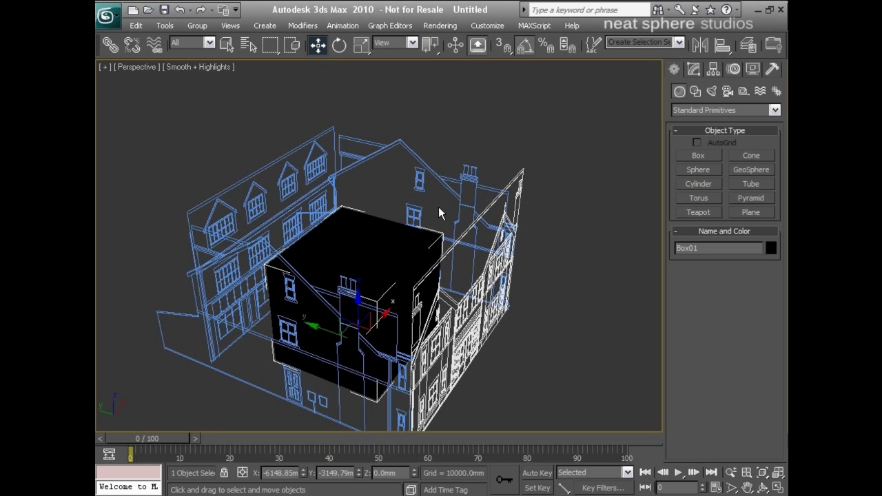
pyautogui.press('m')
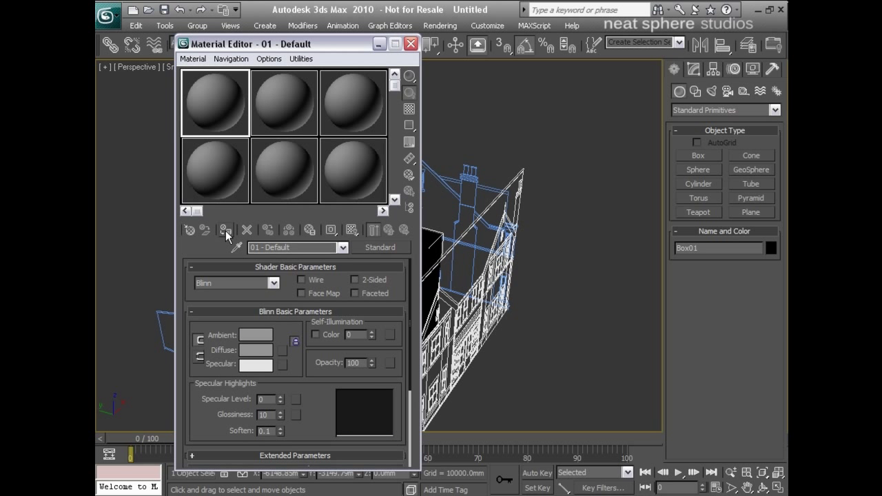
pyautogui.click(409, 44)
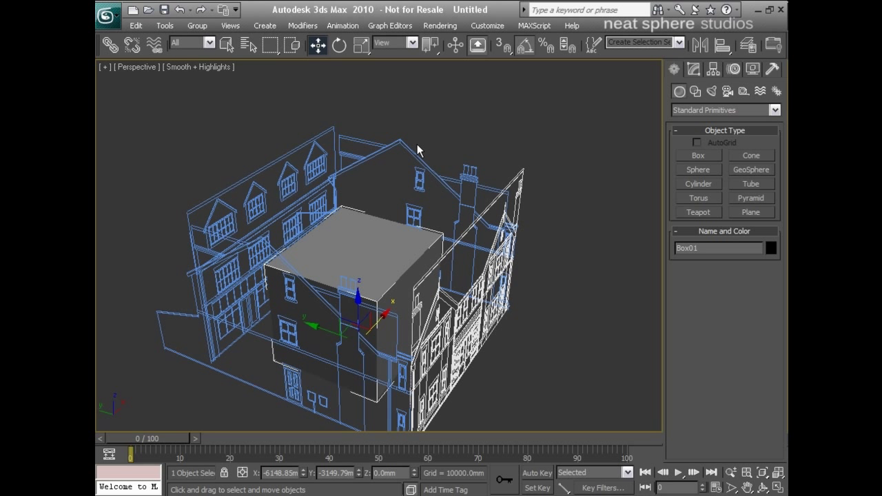
# - Show edged faces in the Perspective view and inspect the deselected box within the elevations
pyautogui.press('F4')
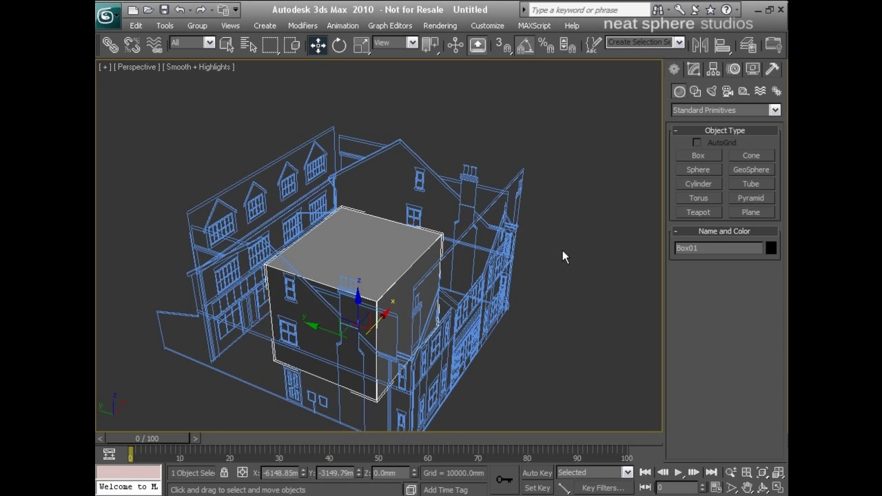
pyautogui.click(562, 250)
pyautogui.keyDown('alt'); pyautogui.moveTo(350, 343); pyautogui.dragTo(365, 304, button='middle'); pyautogui.keyUp('alt')
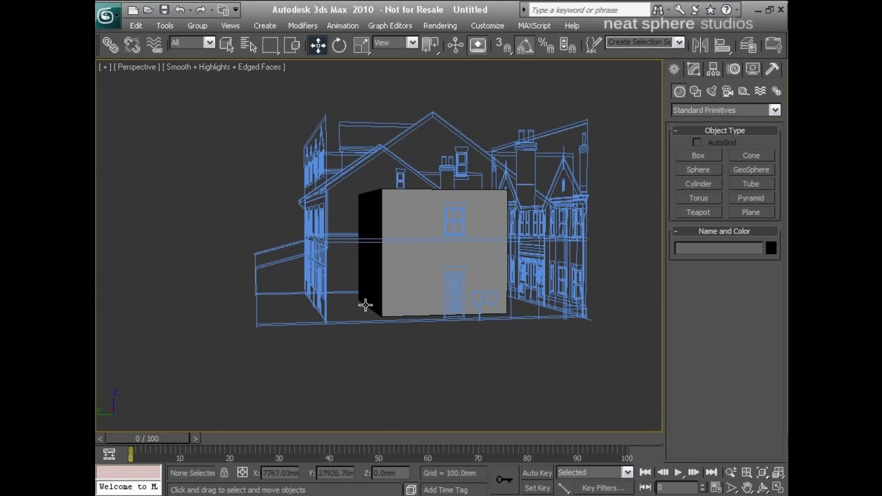
pyautogui.hotkey('alt', 'z')
pyautogui.moveTo(459, 348); pyautogui.dragTo(477, 310)
pyautogui.keyDown('alt'); pyautogui.moveTo(477, 309); pyautogui.dragTo(418, 311, button='middle'); pyautogui.keyUp('alt')
pyautogui.moveTo(386, 265); pyautogui.dragTo(362, 313)
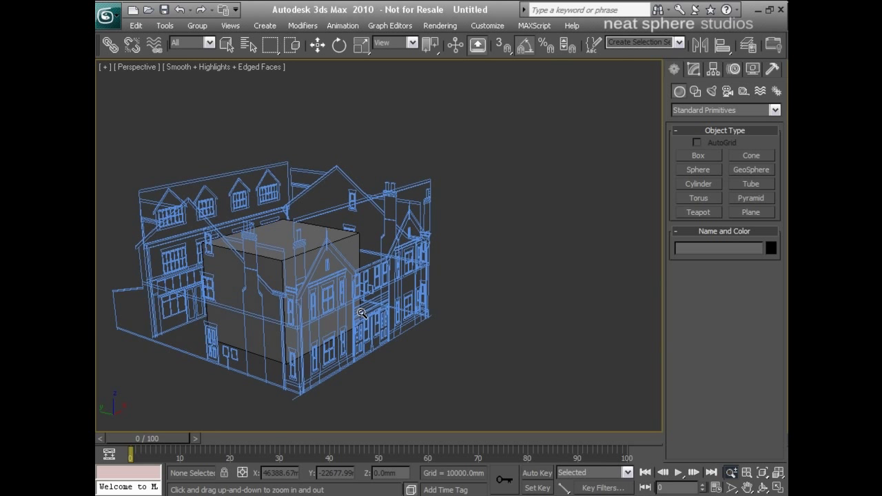
pyautogui.moveTo(362, 313); pyautogui.dragTo(443, 311, button='middle')
# - Select the box and set its length segments to 2
pyautogui.press('w')
pyautogui.click(397, 275)
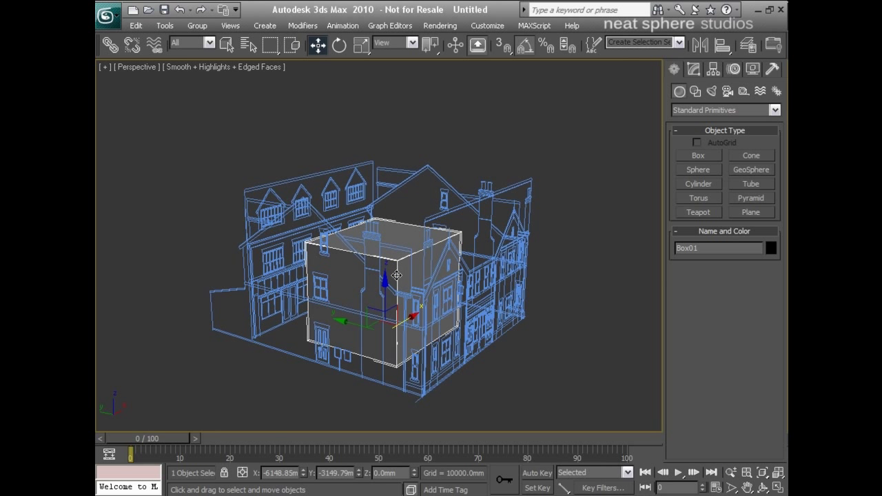
pyautogui.click(694, 69)
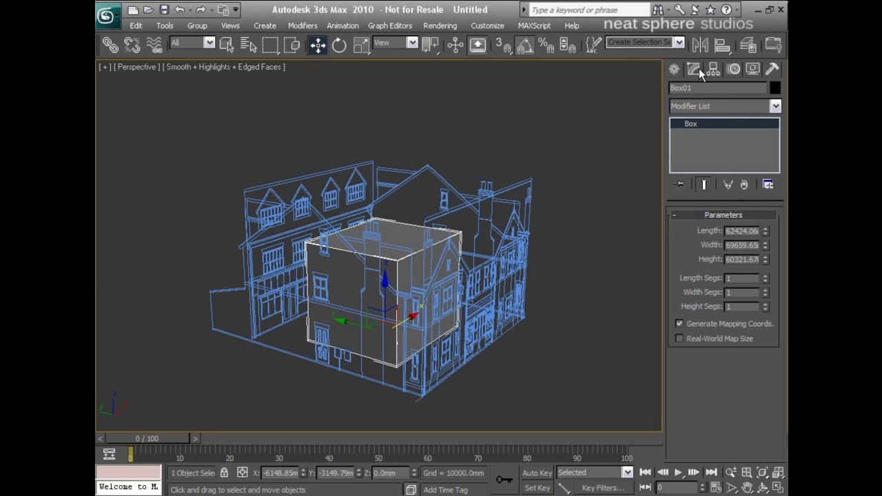
pyautogui.click(765, 275)
# - Convert the box to an editable poly
pyautogui.keyDown('alt'); pyautogui.moveTo(391, 292); pyautogui.dragTo(407, 284, button='middle'); pyautogui.keyUp('alt')
pyautogui.rightClick(412, 255)
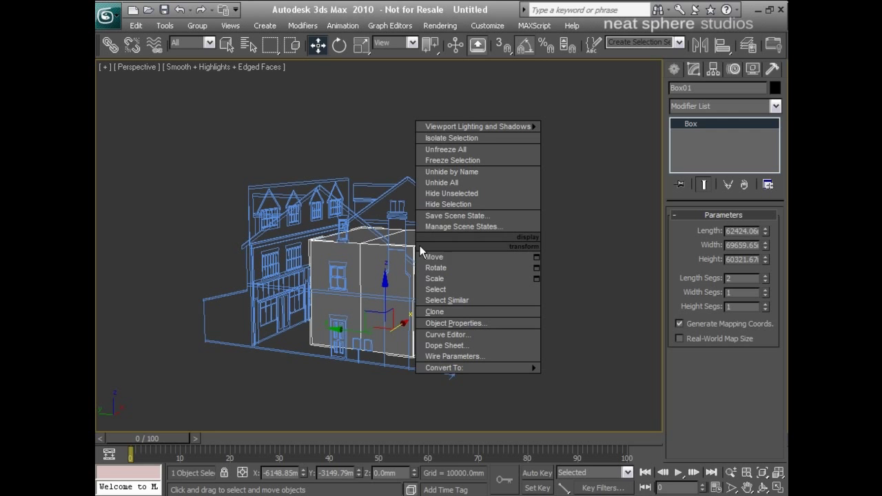
pyautogui.moveTo(431, 371)
pyautogui.click(587, 377)
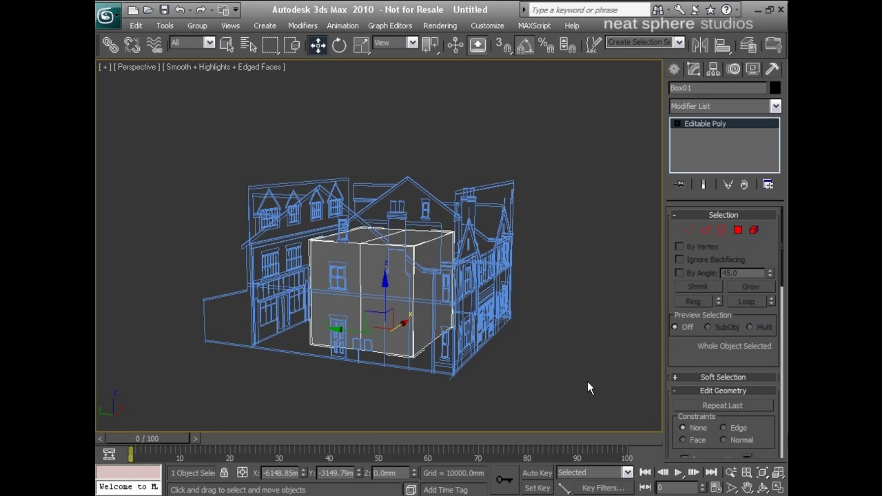
# - Show the Left view alone with its grid hidden, framing the whole side elevation
pyautogui.hotkey('alt', 'w')
pyautogui.scroll(5, 324, 355)
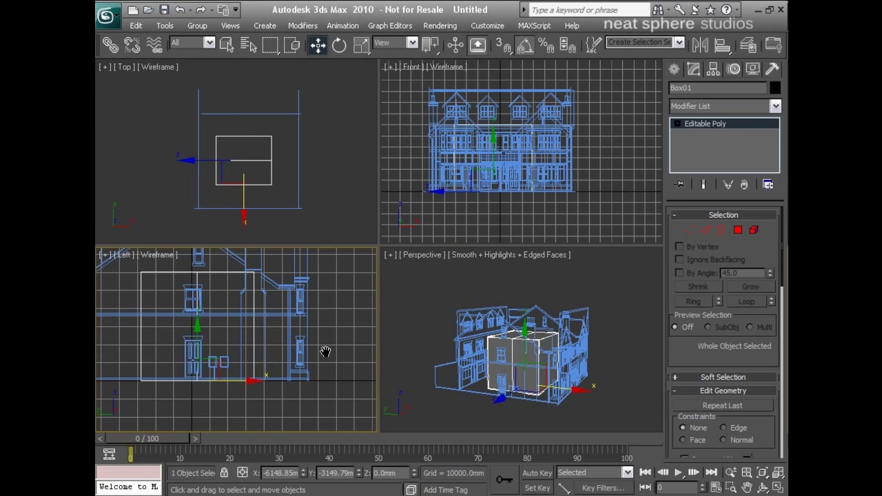
pyautogui.hotkey('alt', 'w')
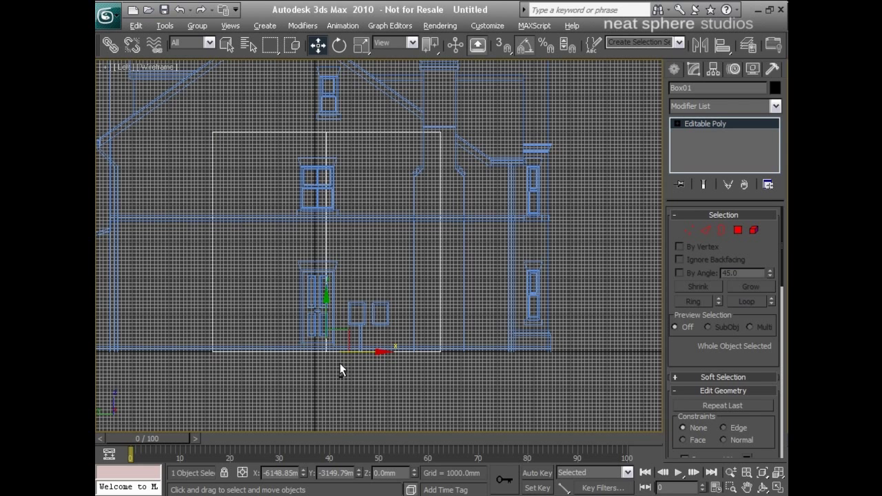
pyautogui.press('g')
pyautogui.scroll(-4, 378, 223)
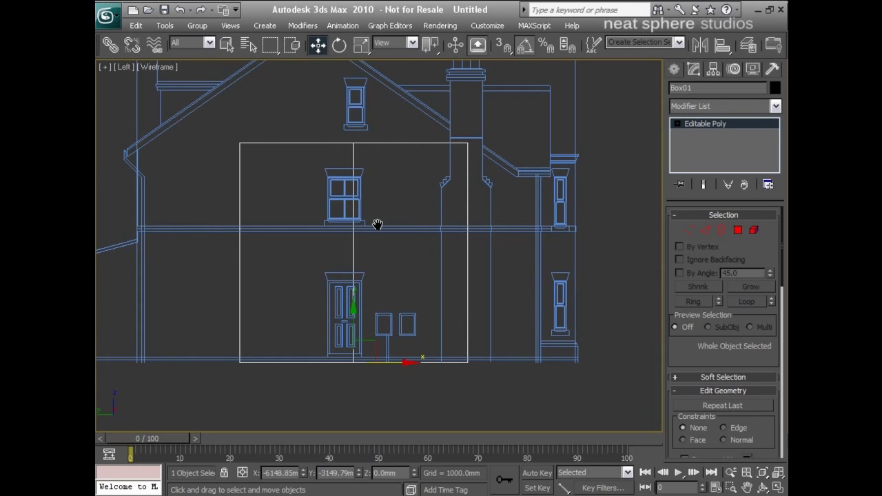
pyautogui.moveTo(387, 272); pyautogui.dragTo(407, 269, button='middle')
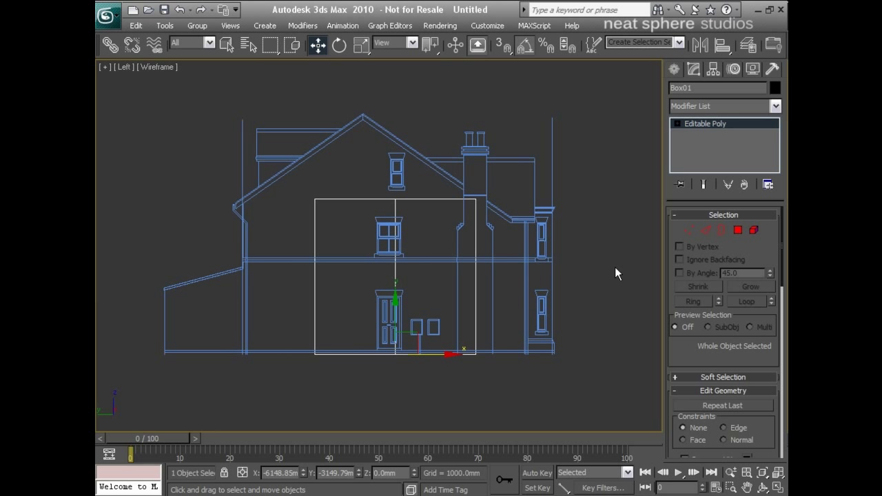
# - In the Left view, select the box's four end vertices on the lean-to side and move them onto that wall line
pyautogui.click(687, 229)
pyautogui.moveTo(299, 189); pyautogui.dragTo(346, 371)
pyautogui.moveTo(362, 278); pyautogui.dragTo(304, 280)
pyautogui.moveTo(304, 279); pyautogui.dragTo(385, 270, button='middle')
pyautogui.scroll(5, 372, 262)
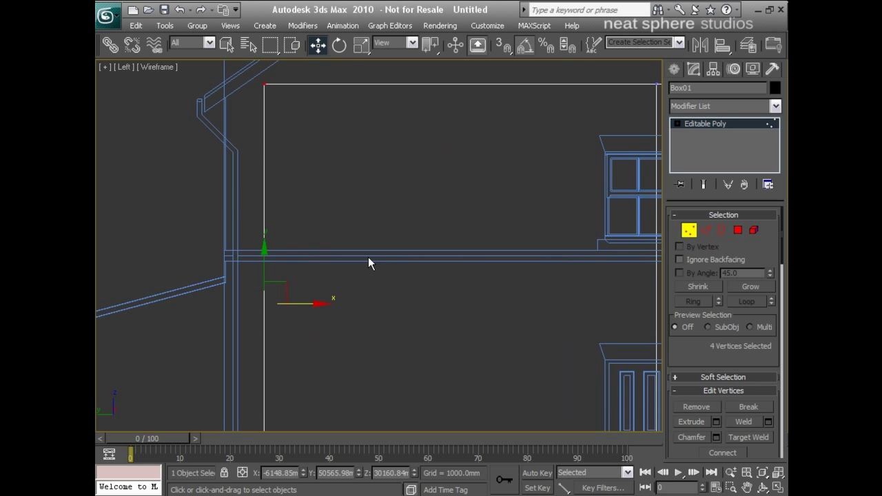
pyautogui.moveTo(314, 252); pyautogui.dragTo(342, 250, button='middle')
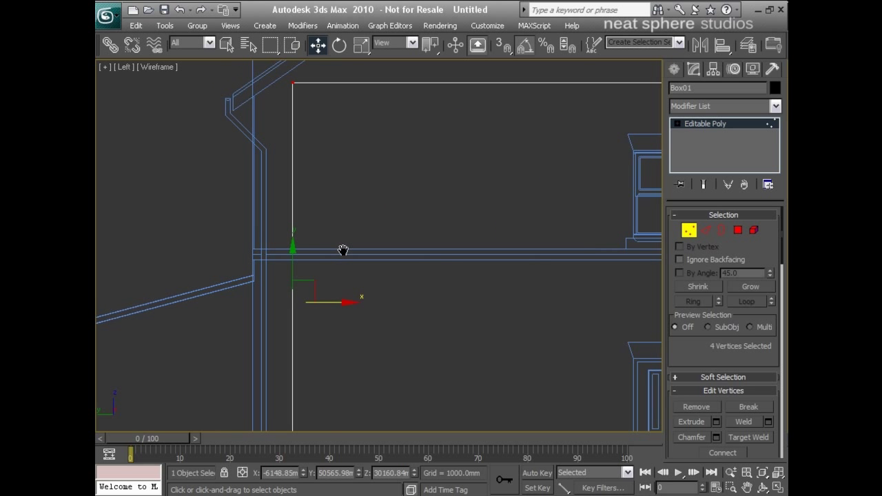
pyautogui.moveTo(328, 302); pyautogui.dragTo(287, 305)
# - Select the four vertices at the opposite end of the box and move them out to the main wall line beside the bay windows
pyautogui.moveTo(463, 305); pyautogui.dragTo(228, 304, button='middle')
pyautogui.scroll(-5, 228, 304)
pyautogui.moveTo(425, 287); pyautogui.dragTo(246, 276, button='middle')
pyautogui.moveTo(286, 144); pyautogui.dragTo(325, 334)
pyautogui.scroll(5, 348, 299)
pyautogui.moveTo(222, 272); pyautogui.dragTo(366, 277)
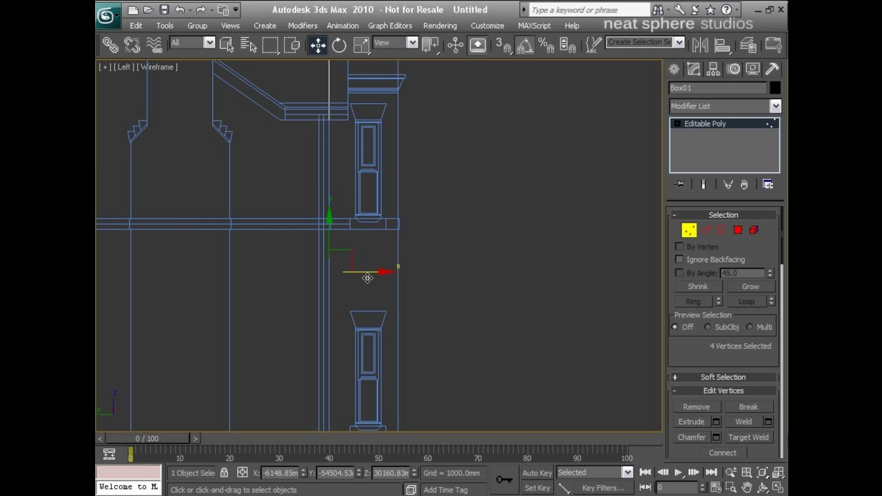
# - Select the two upper middle vertices of the box and move them to the gable's ridge peak
pyautogui.moveTo(271, 241); pyautogui.dragTo(281, 352, button='middle')
pyautogui.moveTo(165, 230); pyautogui.dragTo(445, 236, button='middle')
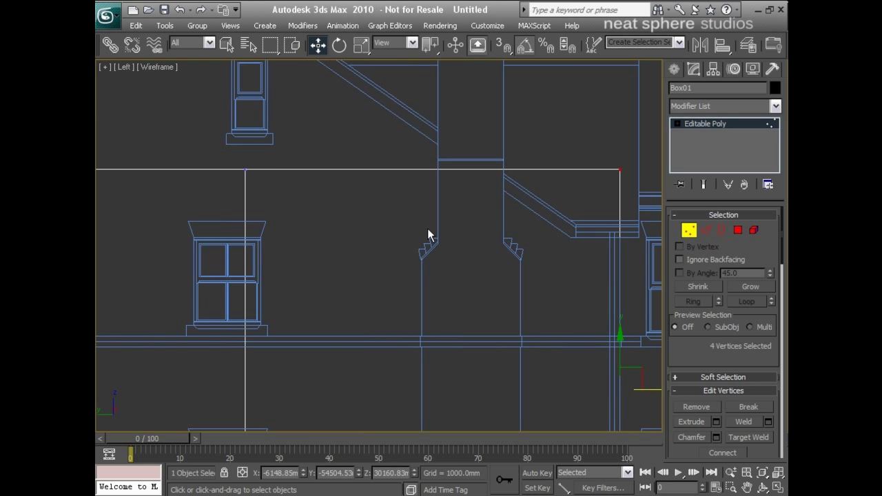
pyautogui.scroll(-2, 421, 227)
pyautogui.moveTo(295, 196); pyautogui.dragTo(351, 248, button='middle')
pyautogui.moveTo(380, 211); pyautogui.dragTo(318, 268)
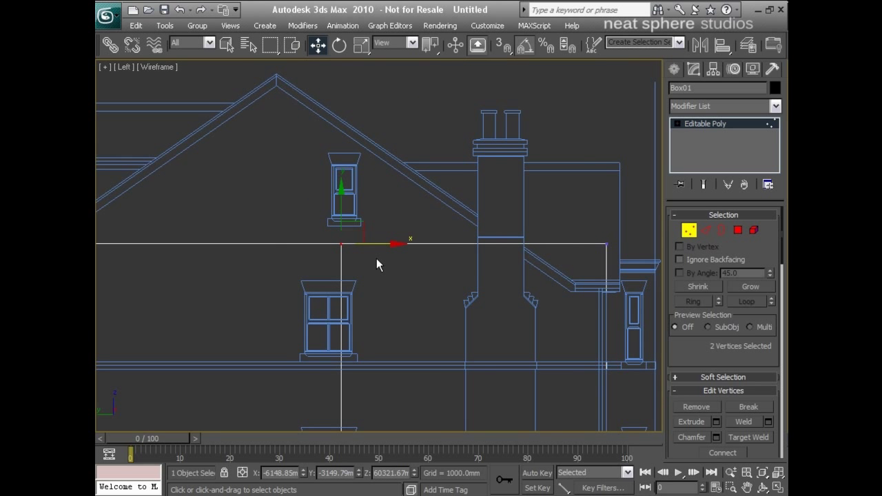
pyautogui.moveTo(364, 233); pyautogui.dragTo(301, 77)
# - Select the two upper vertices at the bay-window end and lower them to the underside of the eaves
pyautogui.moveTo(500, 304); pyautogui.dragTo(255, 259, button='middle')
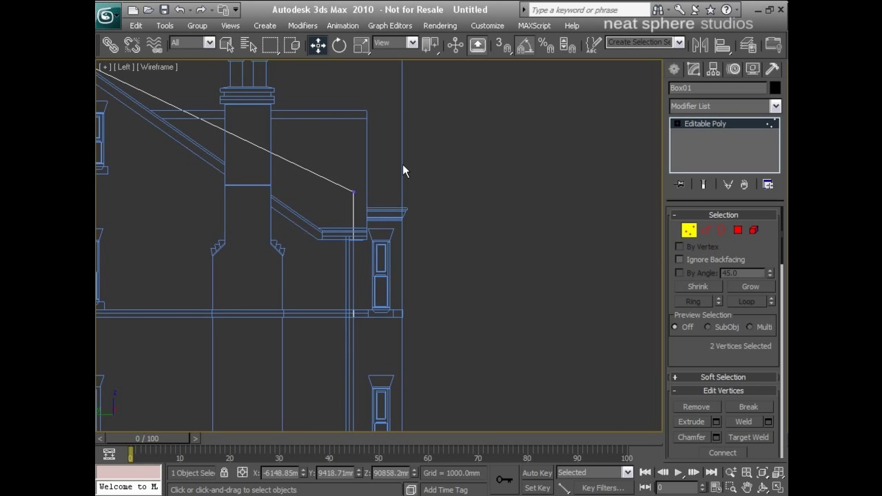
pyautogui.moveTo(401, 154); pyautogui.dragTo(321, 215)
pyautogui.moveTo(355, 146); pyautogui.dragTo(356, 238)
# - Select all four vertices at the bay-window end and move them inward to where the roof slope meets the eaves
pyautogui.moveTo(365, 293); pyautogui.dragTo(369, 176, button='middle')
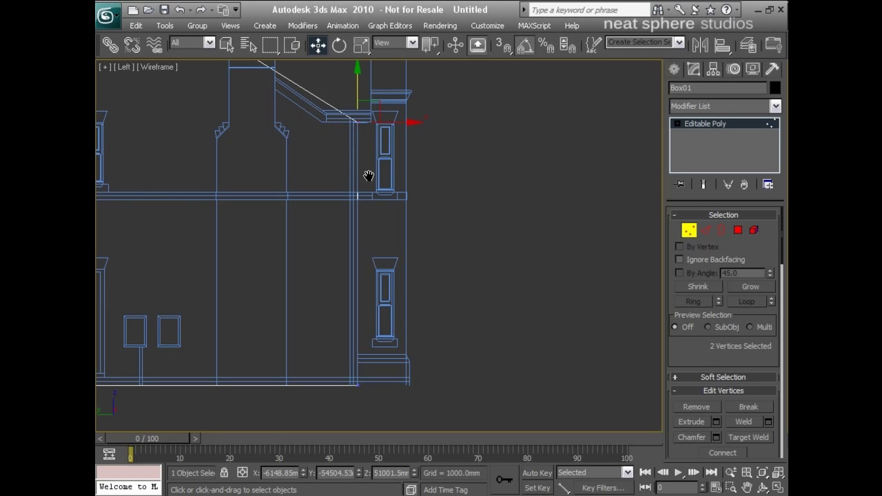
pyautogui.moveTo(433, 79); pyautogui.dragTo(335, 421)
pyautogui.moveTo(339, 188); pyautogui.dragTo(368, 253, button='middle')
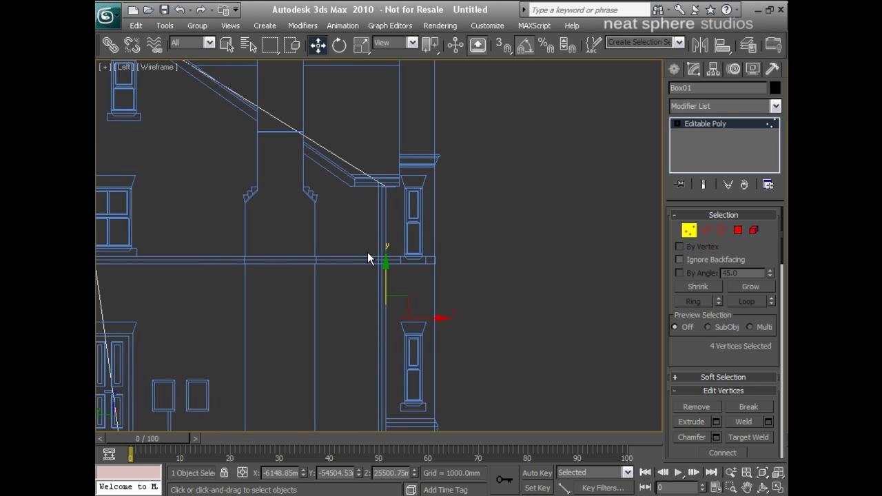
pyautogui.moveTo(428, 317); pyautogui.dragTo(357, 319)
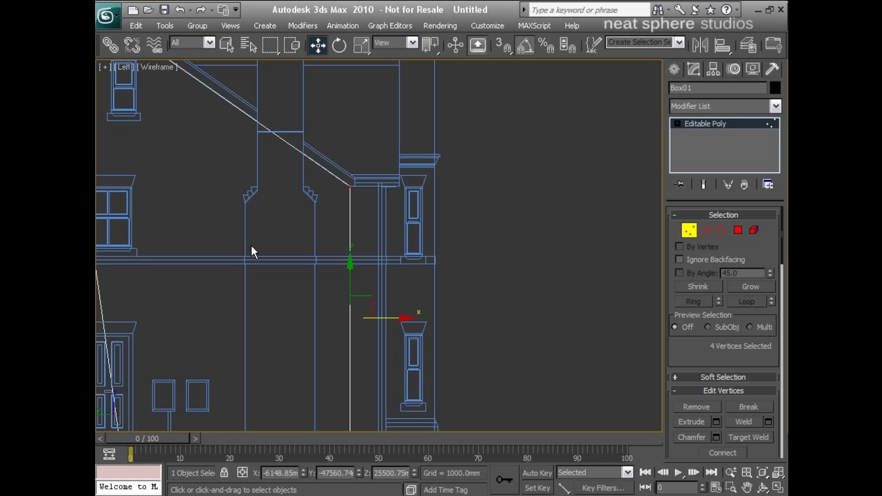
# - Select the two upper vertices on the lean-to side and lower them to the underside of the roof slope
pyautogui.moveTo(250, 246); pyautogui.dragTo(587, 245, button='middle')
pyautogui.moveTo(327, 244); pyautogui.dragTo(492, 252, button='middle')
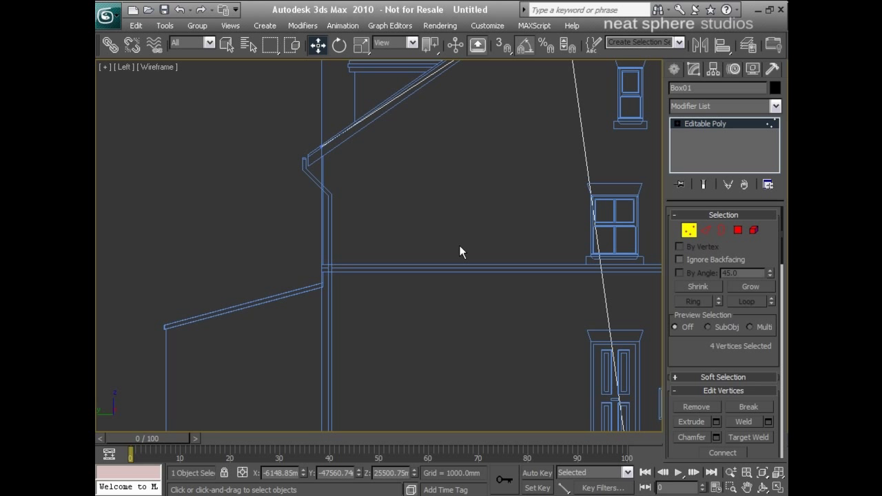
pyautogui.scroll(-2, 459, 245)
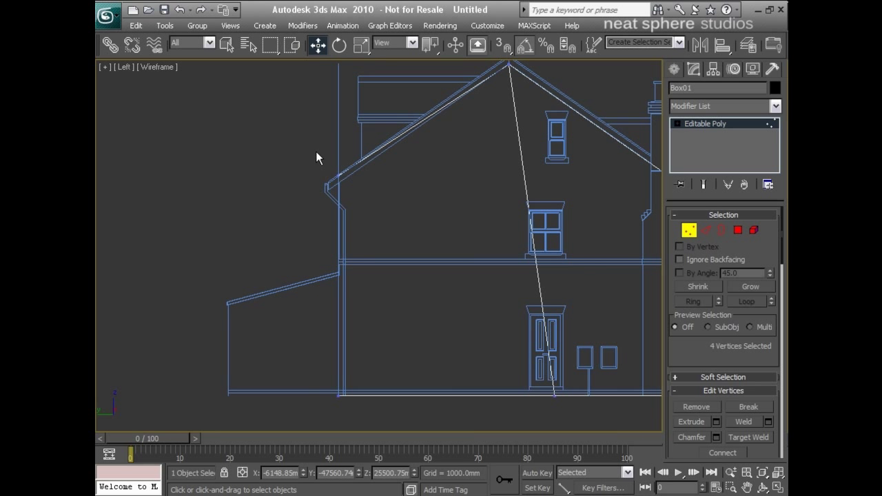
pyautogui.moveTo(316, 151); pyautogui.dragTo(380, 212)
pyautogui.scroll(4, 380, 212)
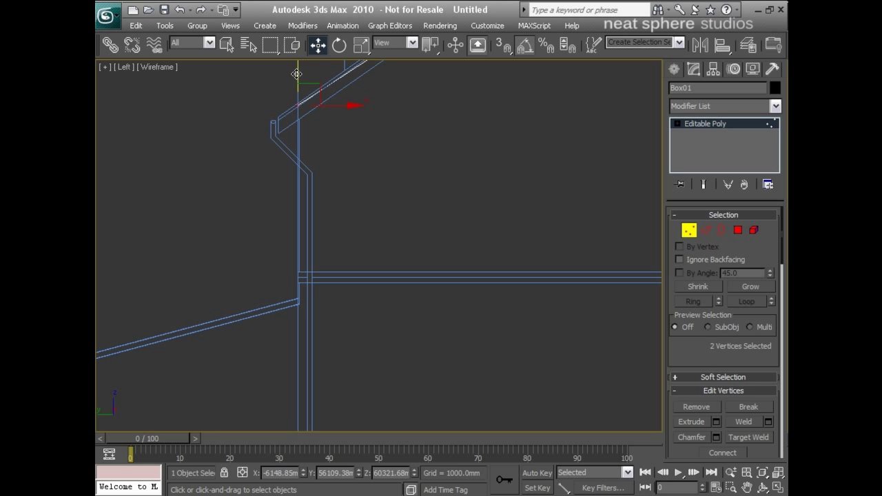
pyautogui.moveTo(297, 73); pyautogui.dragTo(299, 90)
# - Move the two lower middle vertices horizontally until they sit directly beneath the ridge
pyautogui.scroll(-4, 349, 202)
pyautogui.moveTo(372, 265); pyautogui.dragTo(345, 266, button='middle')
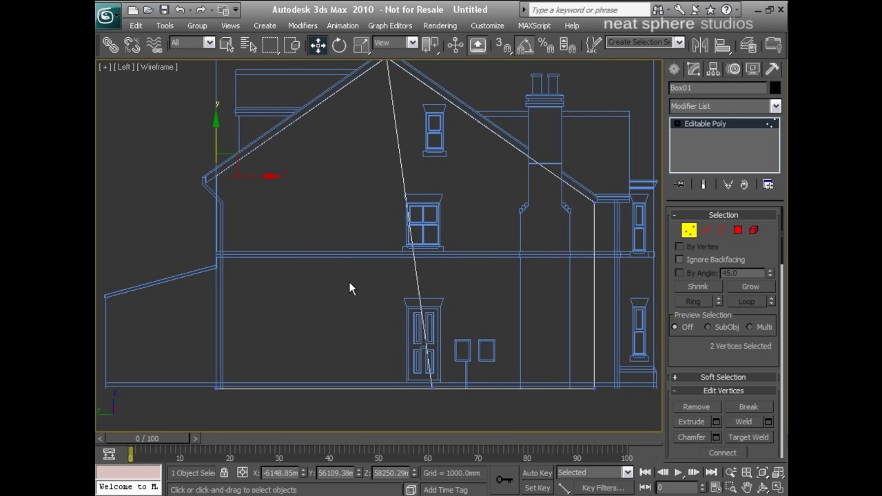
pyautogui.moveTo(460, 381); pyautogui.dragTo(422, 384)
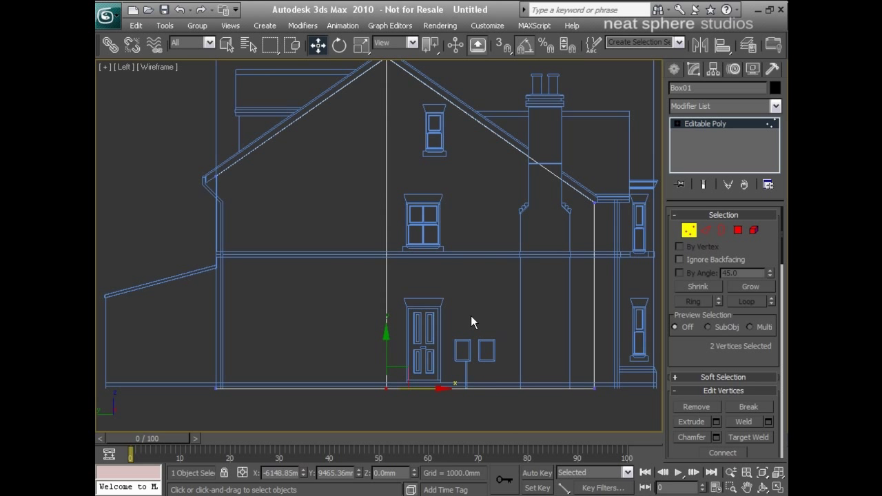
# - Show the Front view alone with its grid hidden
pyautogui.moveTo(472, 321); pyautogui.dragTo(310, 306, button='middle')
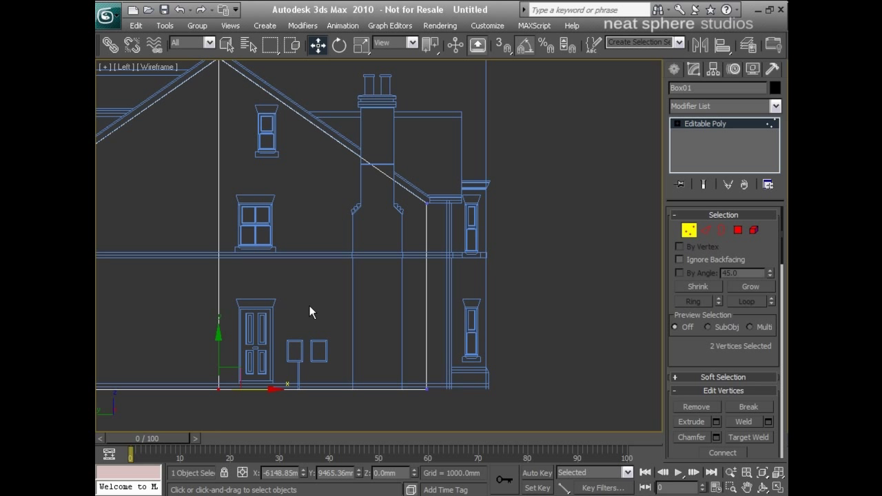
pyautogui.hotkey('alt', 'w')
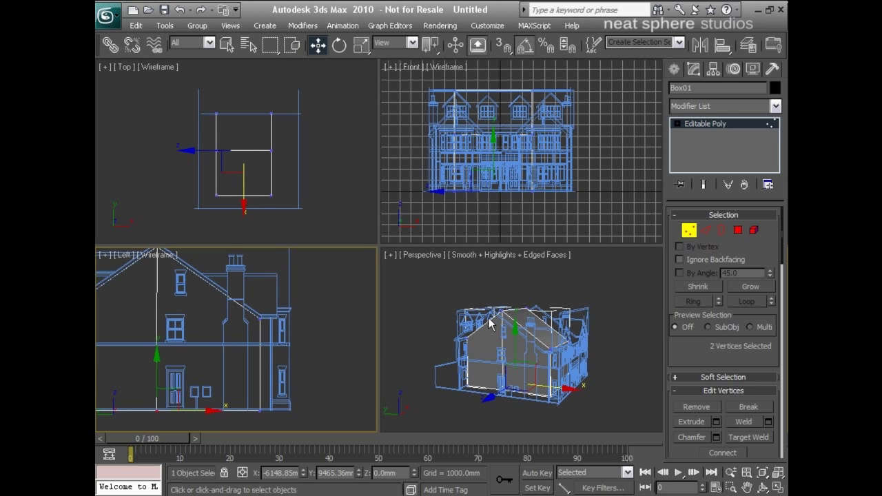
pyautogui.click(491, 182)
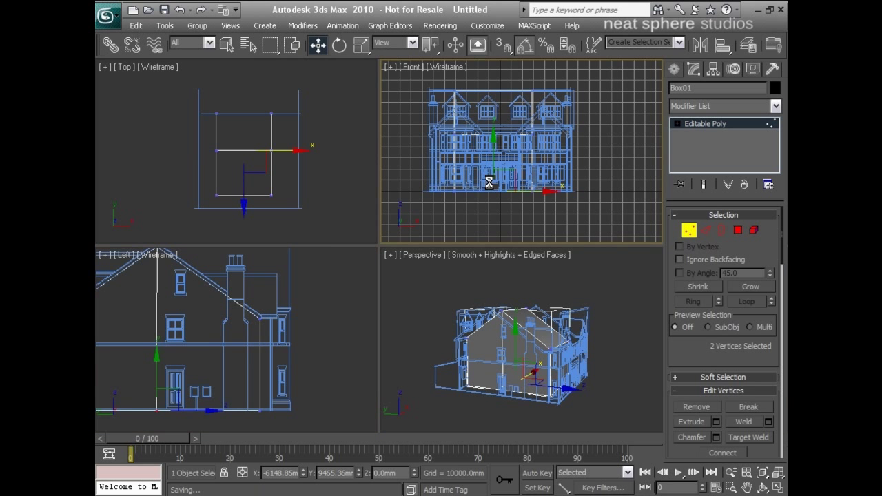
pyautogui.hotkey('alt', 'w')
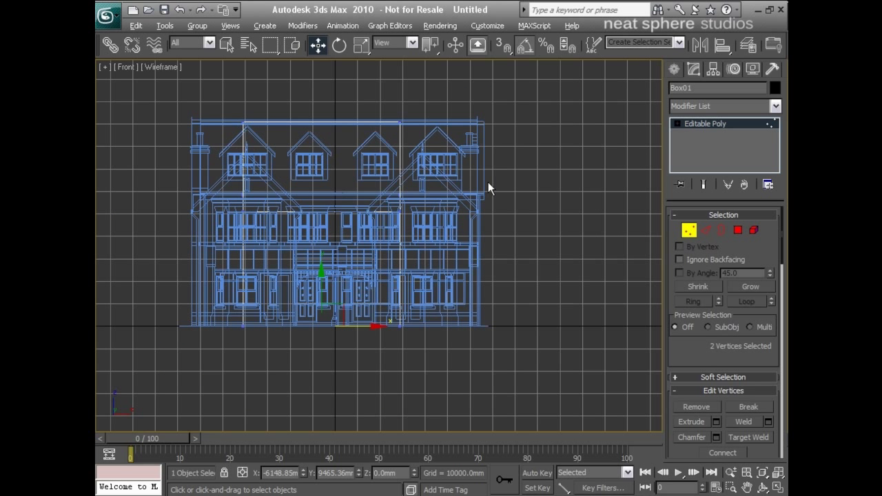
pyautogui.press('g')
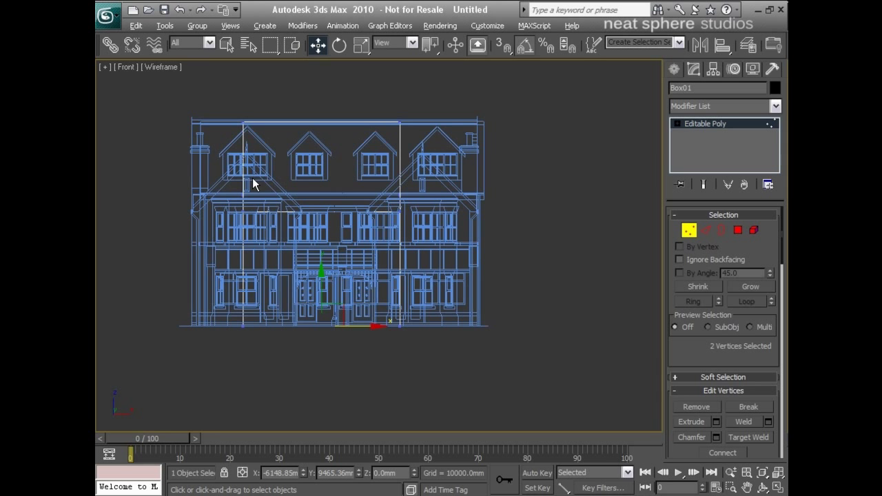
# - Select the box's six vertices at the negative X end and move them out to the building's side wall line
pyautogui.moveTo(253, 183); pyautogui.dragTo(423, 204, button='middle')
pyautogui.scroll(3, 386, 173)
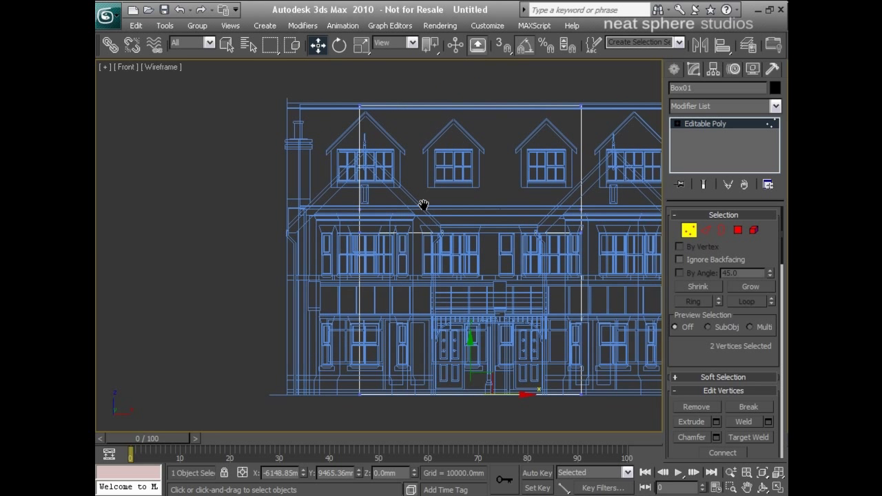
pyautogui.moveTo(344, 99); pyautogui.dragTo(402, 446)
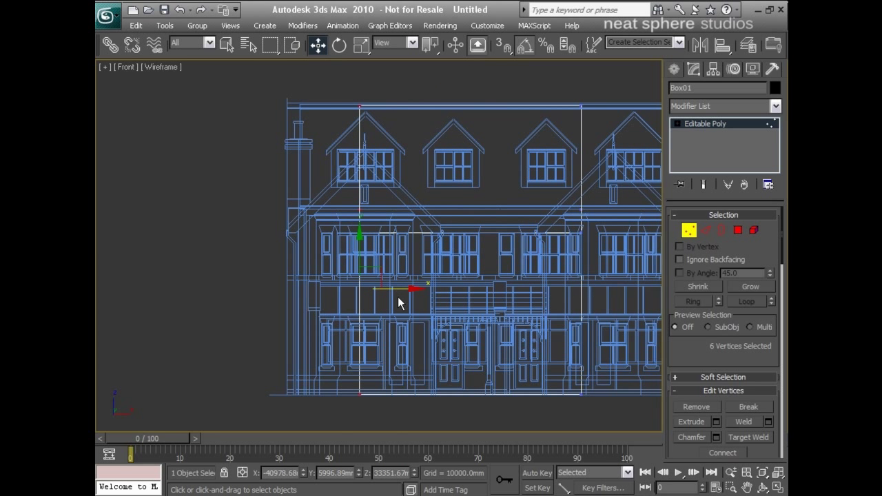
pyautogui.moveTo(400, 288); pyautogui.dragTo(339, 274)
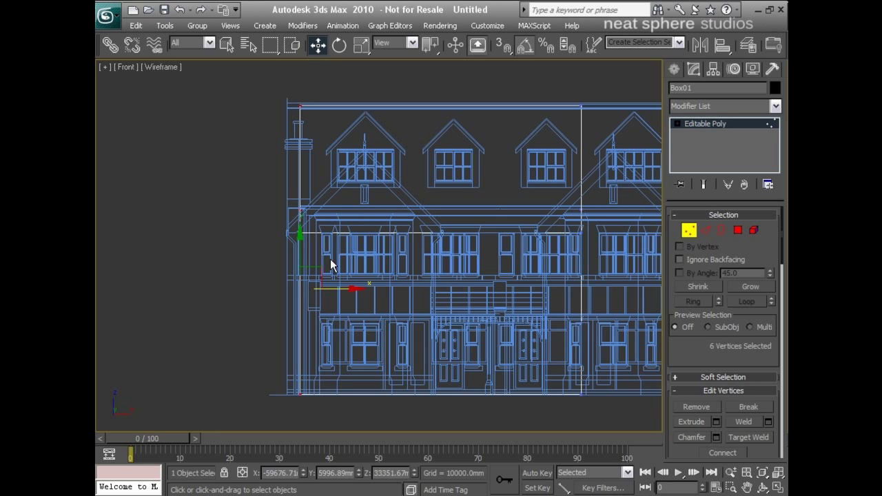
pyautogui.scroll(5, 324, 249)
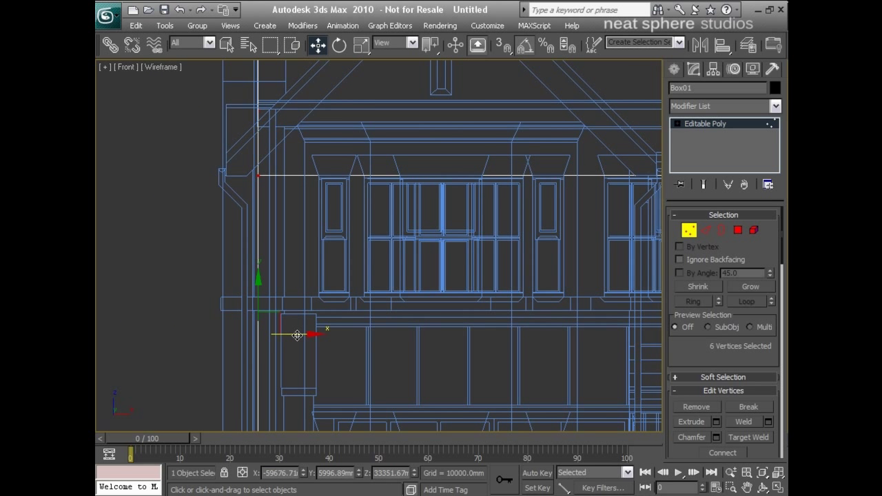
pyautogui.moveTo(297, 335); pyautogui.dragTo(293, 335)
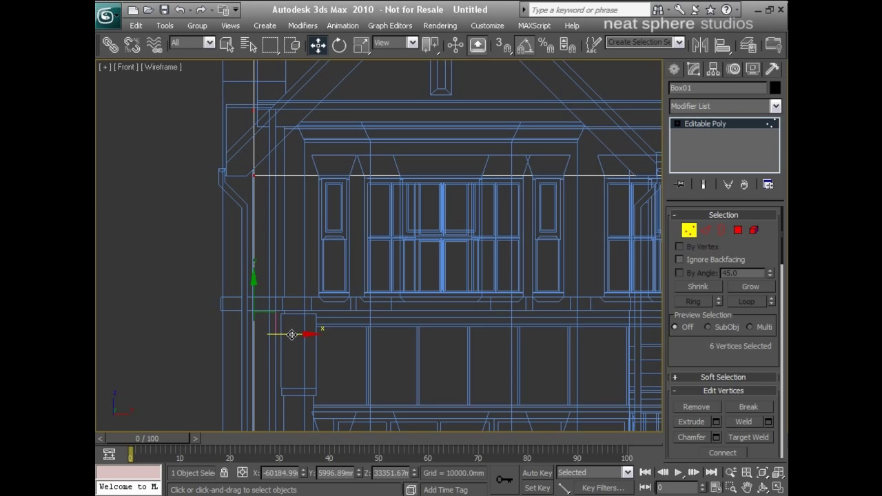
# - Move the six vertices at the opposite end of the box out to the other side wall line and deselect them
pyautogui.scroll(-5, 422, 270)
pyautogui.moveTo(422, 271); pyautogui.dragTo(111, 265, button='middle')
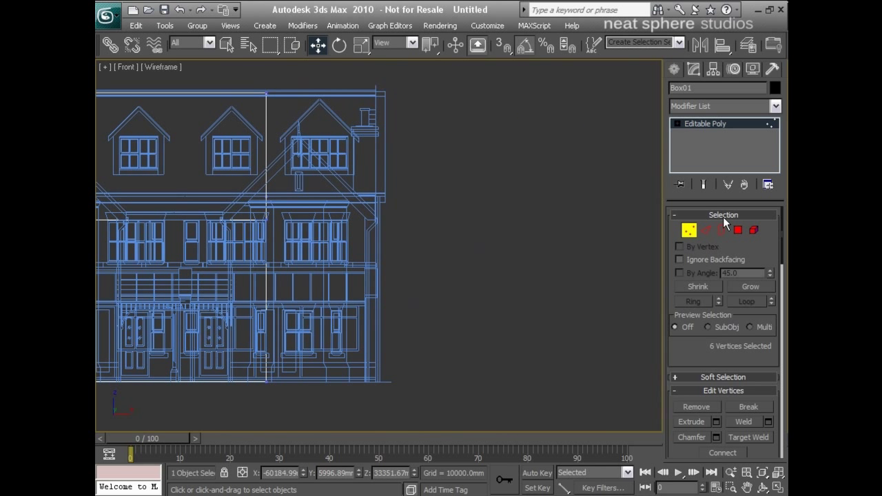
pyautogui.moveTo(335, 223); pyautogui.dragTo(378, 236, button='middle')
pyautogui.moveTo(297, 95); pyautogui.dragTo(356, 406)
pyautogui.moveTo(355, 292); pyautogui.dragTo(462, 293)
pyautogui.scroll(5, 462, 293)
pyautogui.moveTo(480, 274); pyautogui.dragTo(457, 250, button='middle')
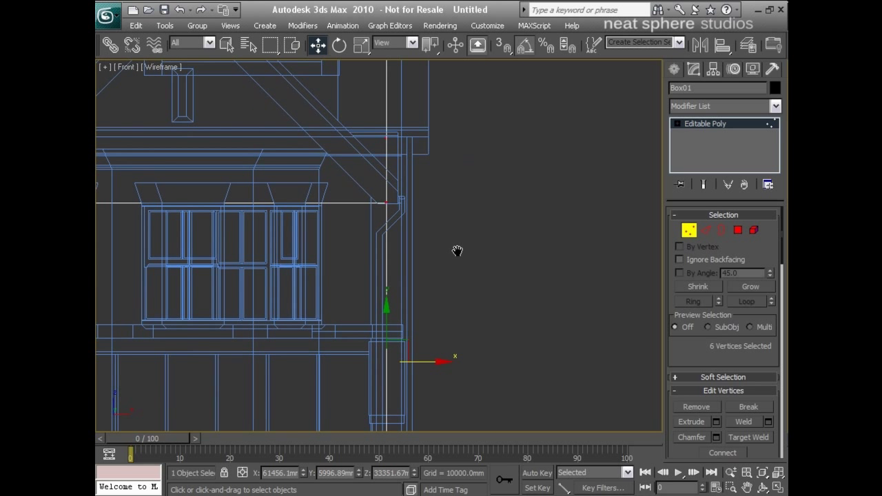
pyautogui.moveTo(439, 361); pyautogui.dragTo(464, 353)
pyautogui.click(530, 253)
pyautogui.scroll(-5, 530, 252)
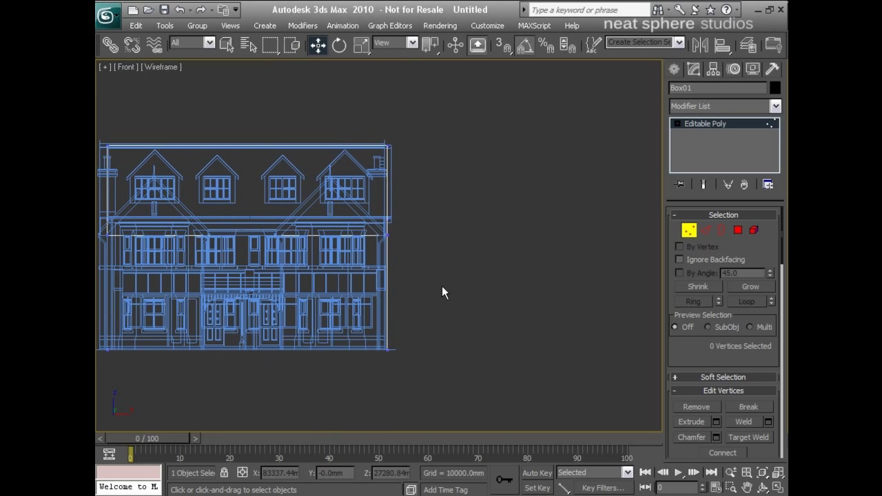
# - Show the Perspective view alone and inspect the fitted box from an angle showing the shopfront wall and gable end
pyautogui.moveTo(280, 294); pyautogui.dragTo(366, 312, button='middle')
pyautogui.hotkey('alt', 'w')
pyautogui.click(418, 289)
pyautogui.hotkey('alt', 'w')
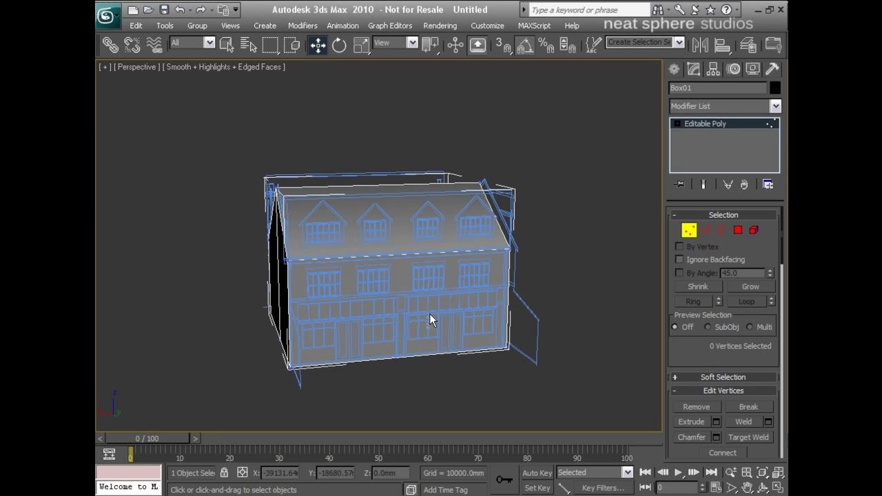
pyautogui.hotkey('alt', 'z')
pyautogui.moveTo(441, 333); pyautogui.dragTo(448, 303)
pyautogui.keyDown('alt'); pyautogui.moveTo(410, 304); pyautogui.dragTo(394, 236, button='middle'); pyautogui.keyUp('alt')
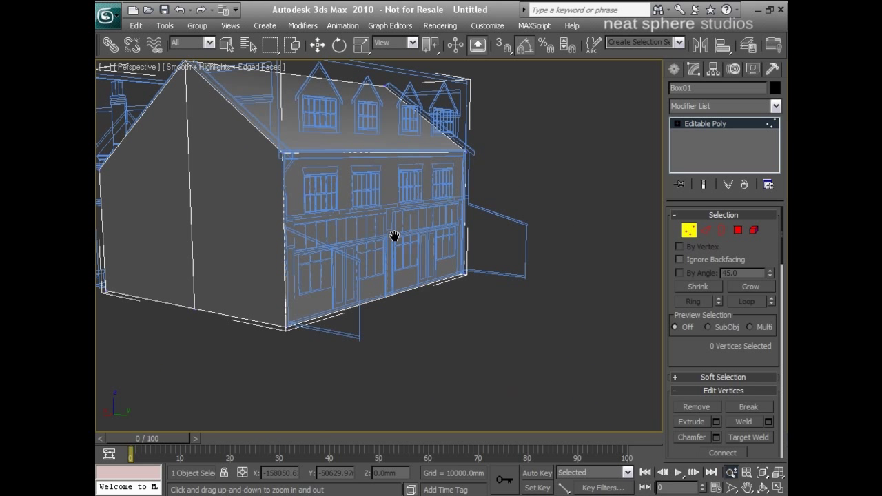
# - Select the two vertical corner edges of the shopfront wall and connect them with a new horizontal edge
pyautogui.click(705, 230)
pyautogui.click(465, 211)
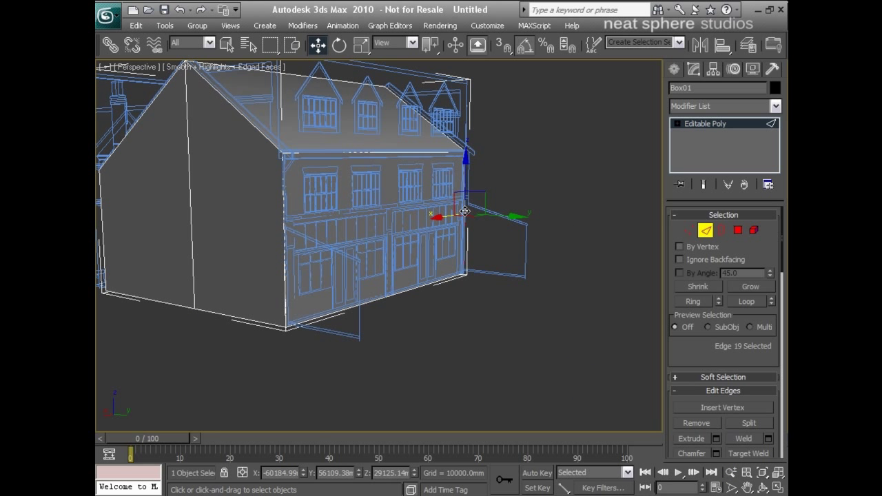
pyautogui.click(284, 257)
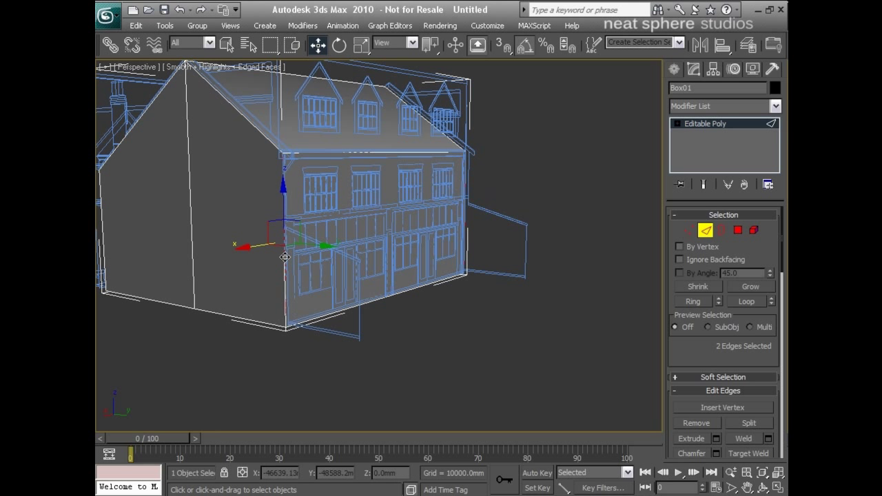
pyautogui.scroll(-4, 697, 327)
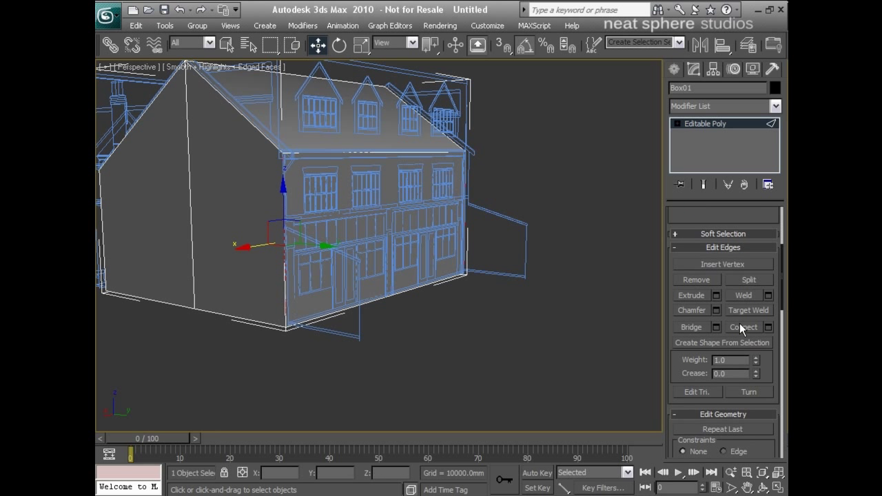
pyautogui.click(741, 325)
# - Move the new horizontal edge on the shopfront wall up to where the extension's sloping roof meets the wall
pyautogui.scroll(5, 343, 227)
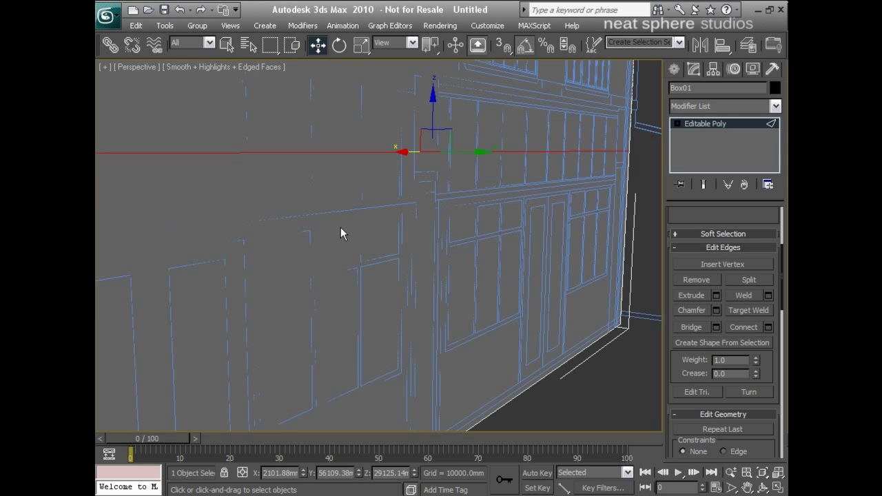
pyautogui.moveTo(340, 228); pyautogui.dragTo(435, 246, button='middle')
pyautogui.hotkey('alt', 'z')
pyautogui.moveTo(452, 219); pyautogui.dragTo(454, 233)
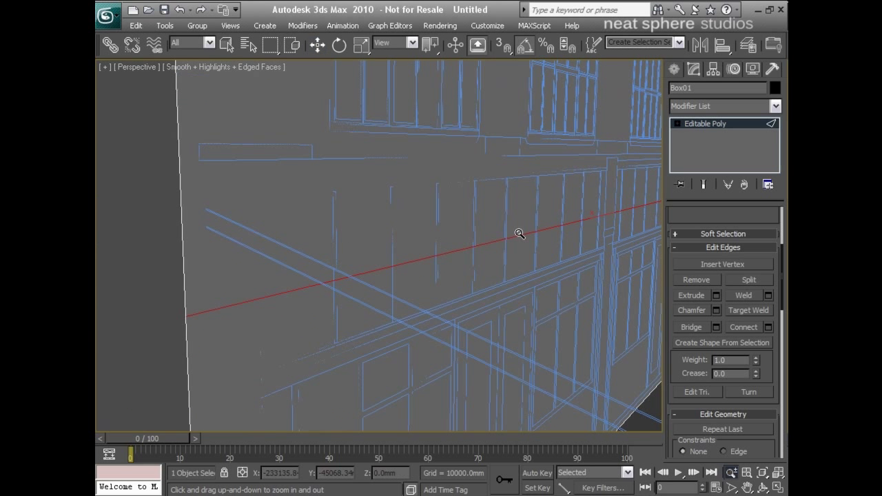
pyautogui.press('w')
pyautogui.moveTo(610, 177); pyautogui.dragTo(601, 142)
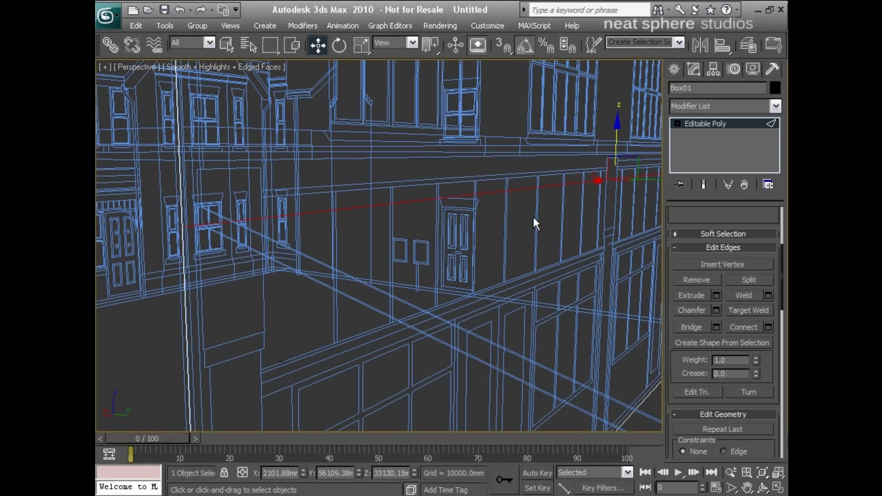
# - Extrude the lower shopfront wall polygon and move its face outward to the extension's front line in the side elevation drawings
pyautogui.keyDown('alt'); pyautogui.moveTo(534, 218); pyautogui.dragTo(547, 219, button='middle'); pyautogui.keyUp('alt')
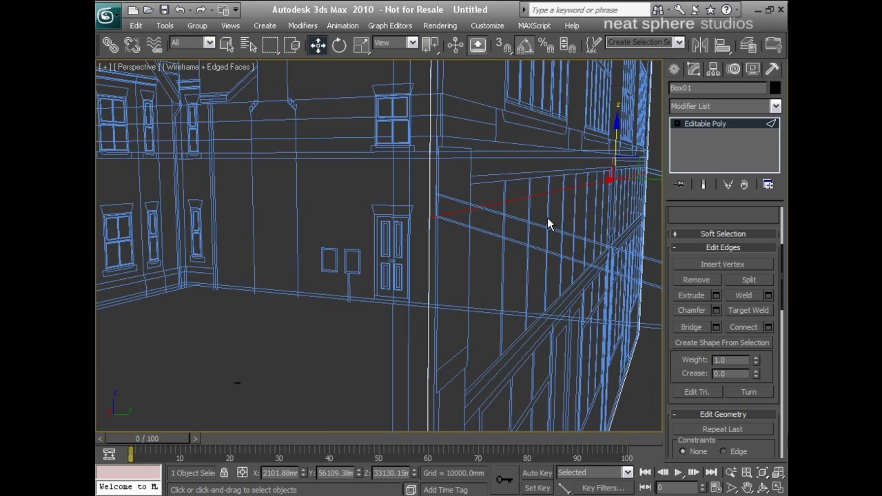
pyautogui.hotkey('alt', 'z')
pyautogui.moveTo(548, 218); pyautogui.dragTo(540, 278)
pyautogui.keyDown('alt'); pyautogui.moveTo(540, 277); pyautogui.dragTo(513, 277, button='middle'); pyautogui.keyUp('alt')
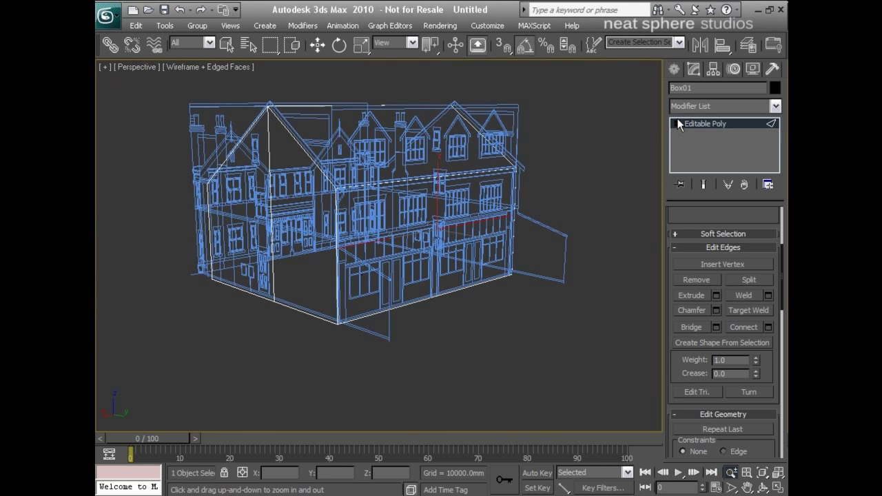
pyautogui.click(678, 123)
pyautogui.click(710, 167)
pyautogui.press('w')
pyautogui.click(480, 256)
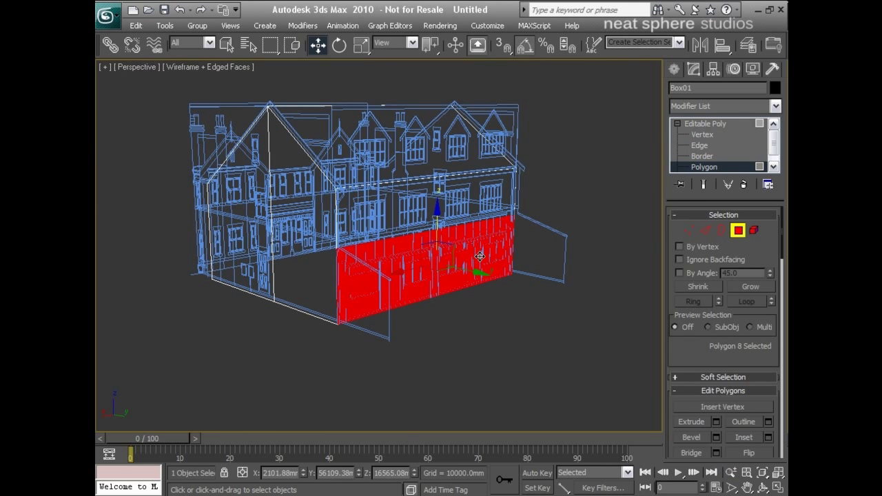
pyautogui.click(717, 422)
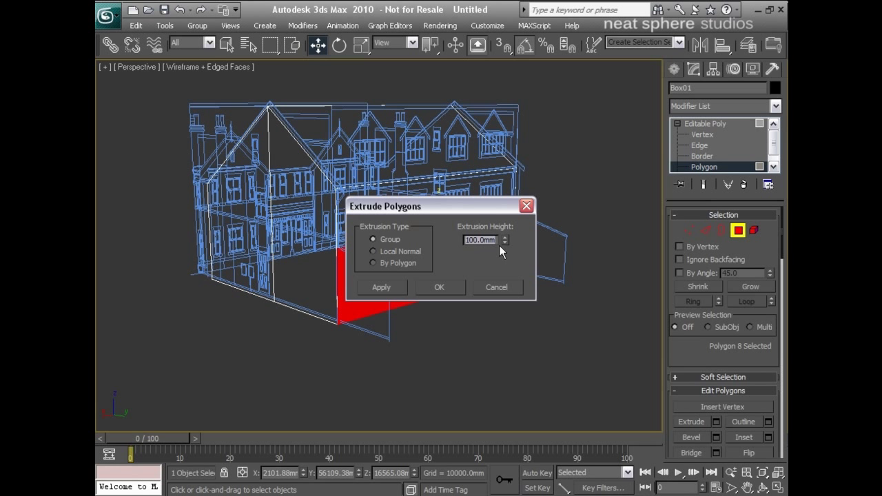
pyautogui.moveTo(507, 240); pyautogui.dragTo(504, 87)
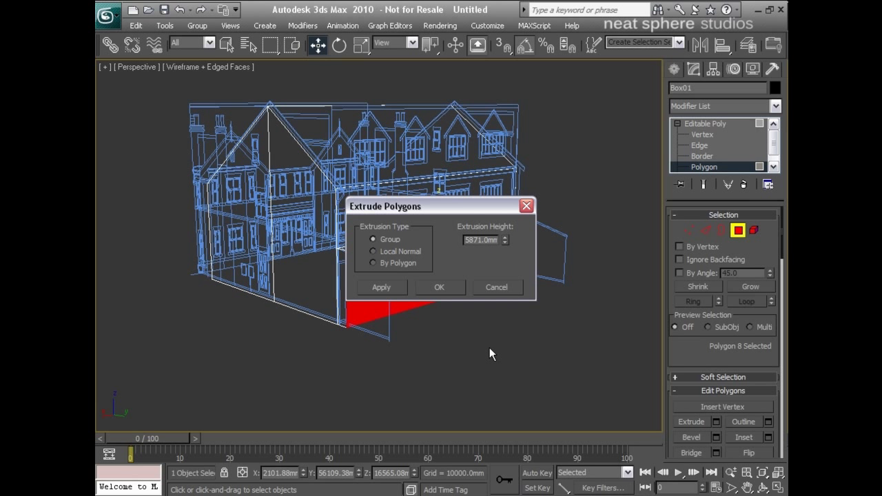
pyautogui.click(452, 286)
pyautogui.moveTo(472, 275); pyautogui.dragTo(523, 277)
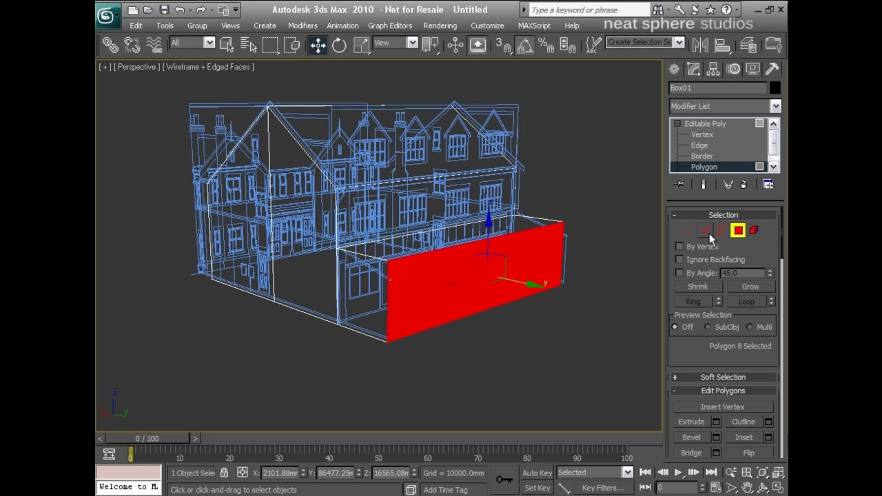
# - Lower the extension's outer top edge by about 6821.5 mm so its roof follows the slope in the side elevation drawings
pyautogui.press('2')
pyautogui.click(528, 231)
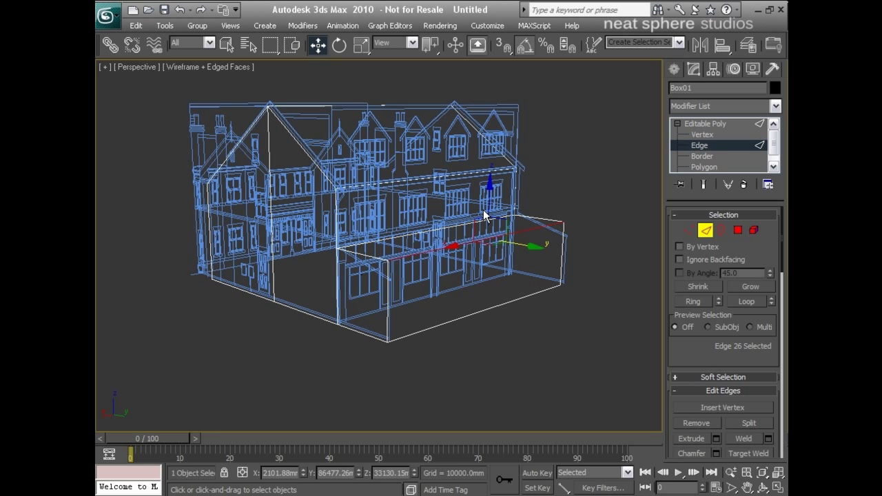
pyautogui.moveTo(489, 187); pyautogui.dragTo(489, 201)
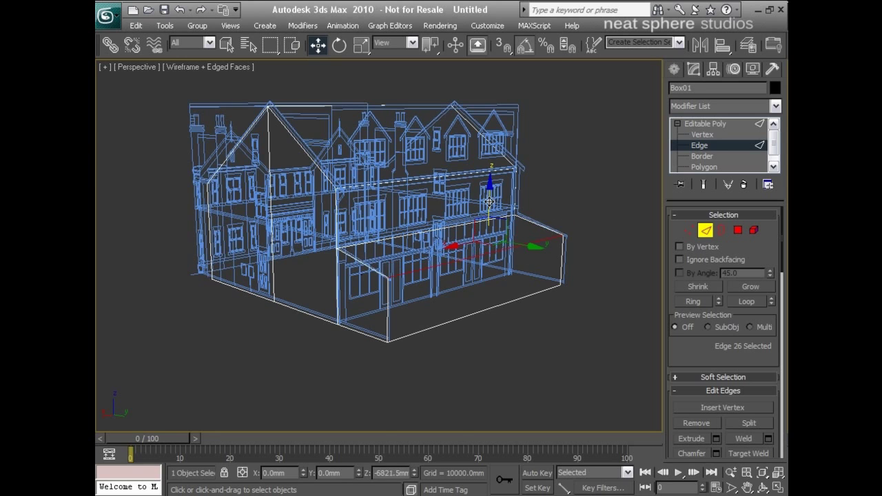
pyautogui.moveTo(463, 281)
pyautogui.keyDown('alt'); pyautogui.mouseDown(button='middle')
pyautogui.moveTo(532, 295)
pyautogui.moveTo(470, 267)
pyautogui.mouseUp(button='middle'); pyautogui.keyUp('alt')
pyautogui.hotkey('alt', 'z')
pyautogui.moveTo(470, 267); pyautogui.dragTo(469, 253)
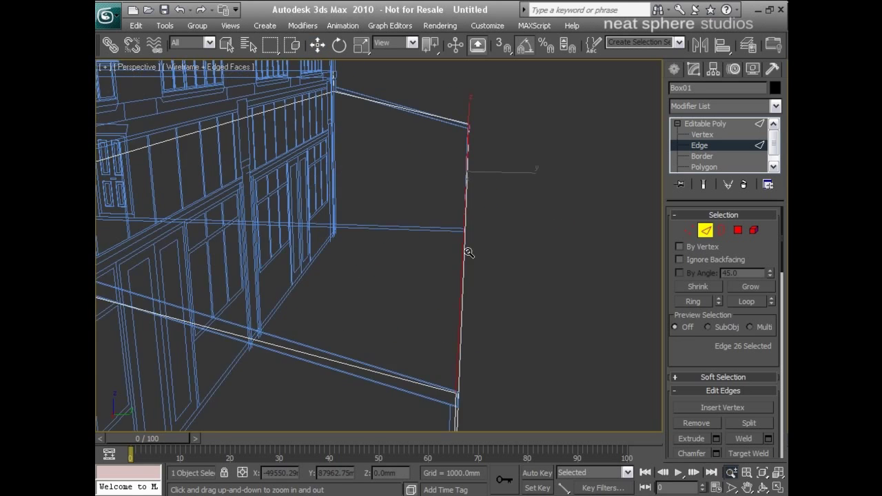
pyautogui.keyDown('alt'); pyautogui.moveTo(469, 253); pyautogui.dragTo(465, 248, button='middle'); pyautogui.keyUp('alt')
pyautogui.moveTo(465, 241); pyautogui.dragTo(466, 259)
pyautogui.rightClick(466, 259)
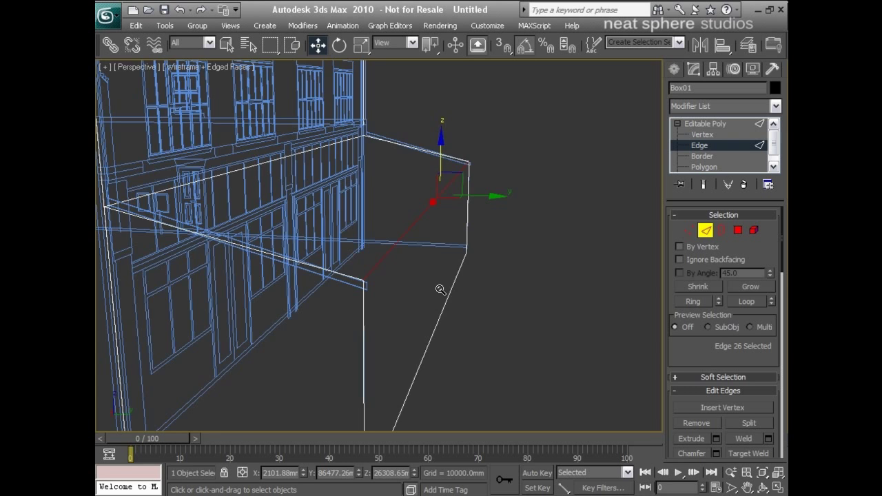
# - Display the Perspective view shaded, leave edge editing and deselect the house to view it from the front facade
pyautogui.moveTo(437, 307); pyautogui.dragTo(482, 278, button='middle')
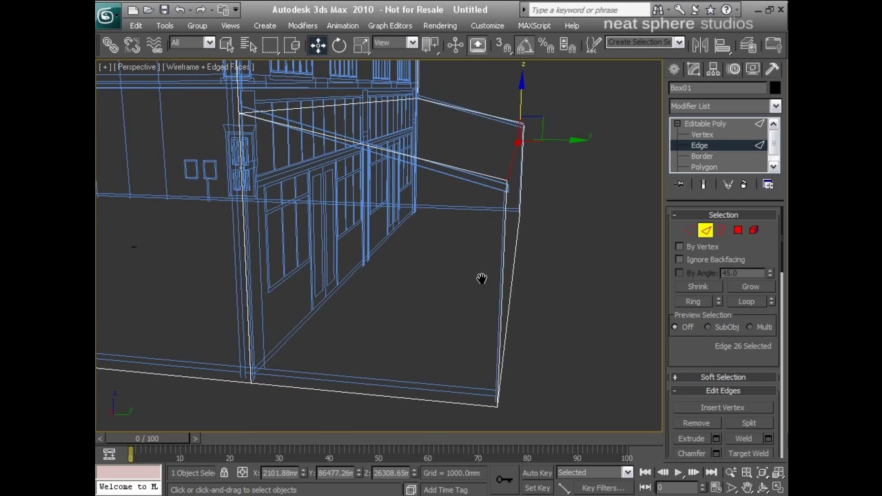
pyautogui.scroll(-8, 358, 285)
pyautogui.scroll(12, 347, 296)
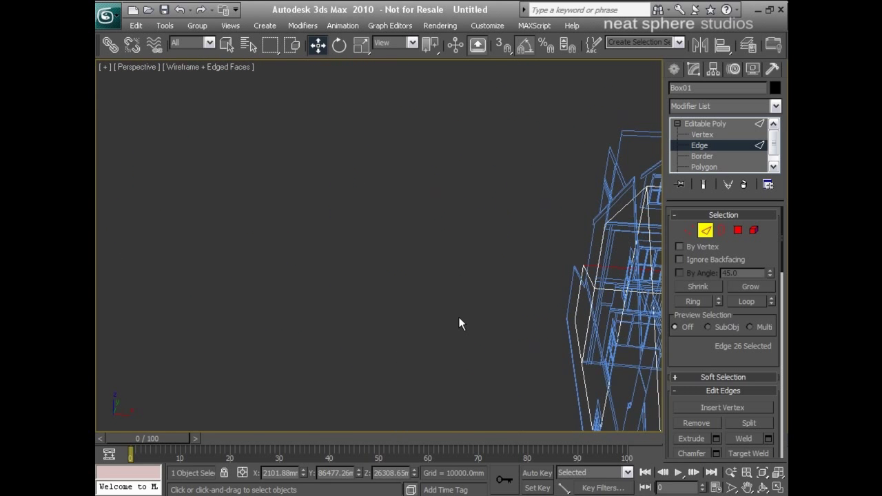
pyautogui.keyDown('alt'); pyautogui.moveTo(459, 317); pyautogui.dragTo(461, 314, button='middle'); pyautogui.keyUp('alt')
pyautogui.press('F3')
pyautogui.hotkey('alt', 'z')
pyautogui.moveTo(498, 284); pyautogui.dragTo(509, 290)
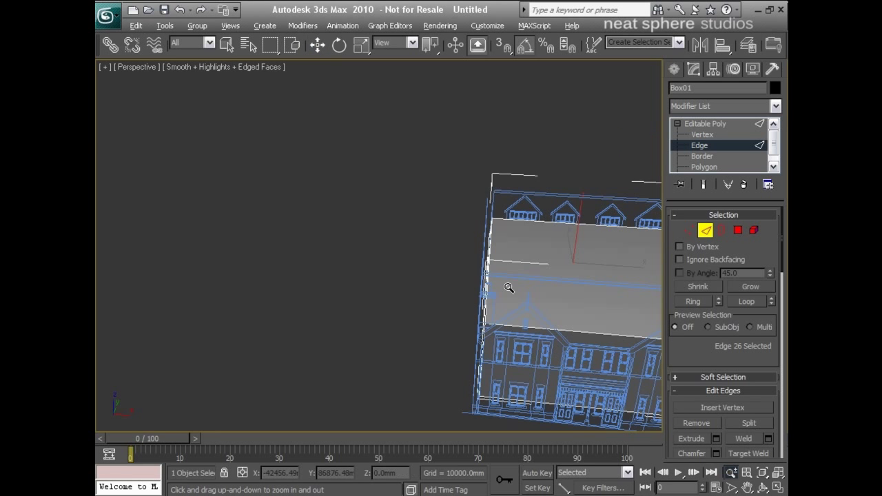
pyautogui.moveTo(509, 289)
pyautogui.mouseDown(button='middle')
pyautogui.moveTo(399, 293)
pyautogui.moveTo(439, 297)
pyautogui.moveTo(520, 283)
pyautogui.moveTo(385, 287)
pyautogui.mouseUp(button='middle')
pyautogui.click(705, 233)
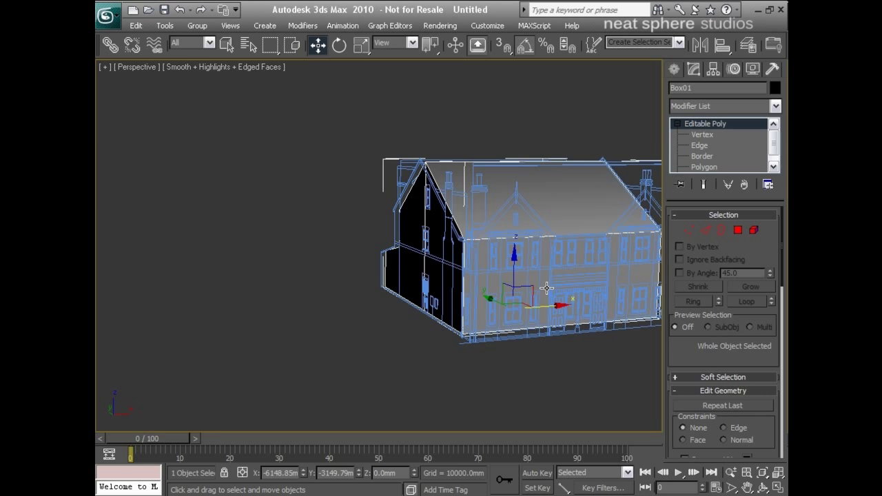
pyautogui.keyDown('alt'); pyautogui.moveTo(547, 289); pyautogui.dragTo(395, 355, button='middle'); pyautogui.keyUp('alt')
pyautogui.click(331, 338)
pyautogui.hotkey('alt', 'z')
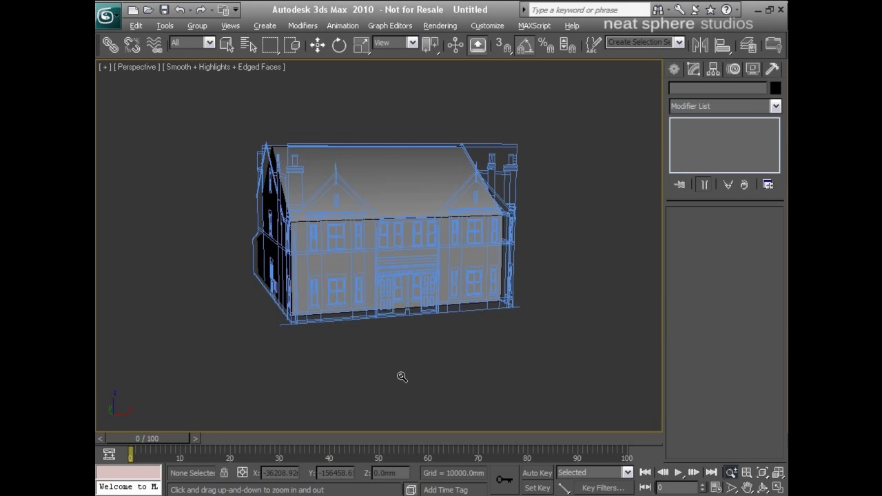
pyautogui.moveTo(399, 375); pyautogui.dragTo(407, 356)
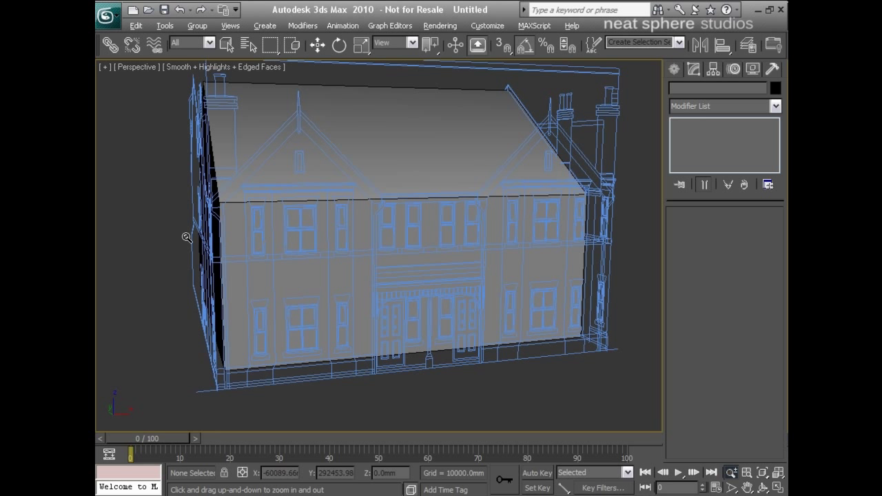
# - Hide the rear elevation drawing named "back"
pyautogui.keyDown('alt'); pyautogui.moveTo(187, 238); pyautogui.dragTo(315, 248, button='middle'); pyautogui.keyUp('alt')
pyautogui.moveTo(532, 253); pyautogui.dragTo(388, 304, button='middle')
pyautogui.moveTo(437, 271); pyautogui.dragTo(452, 131)
pyautogui.rightClick(451, 131)
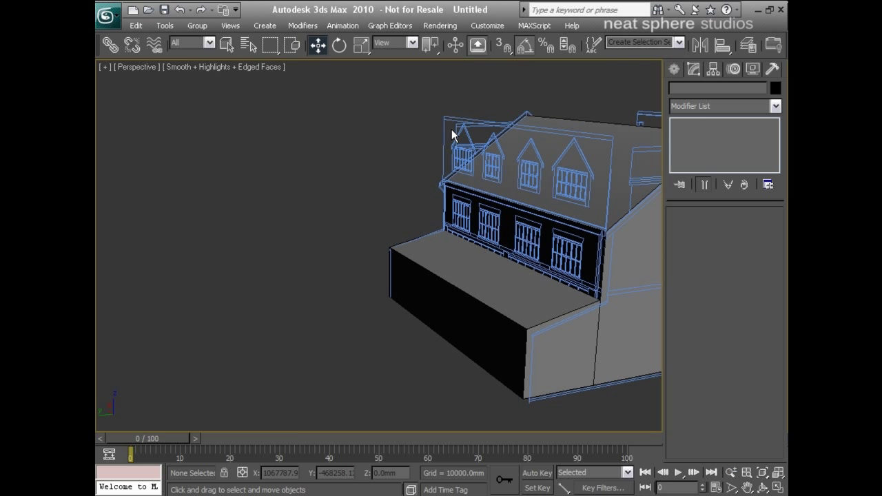
pyautogui.click(443, 131)
pyautogui.rightClick(442, 135)
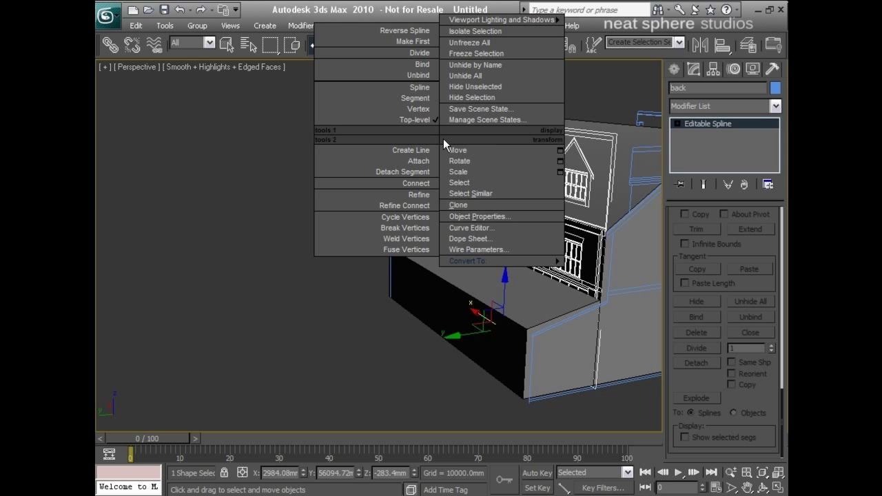
pyautogui.click(473, 97)
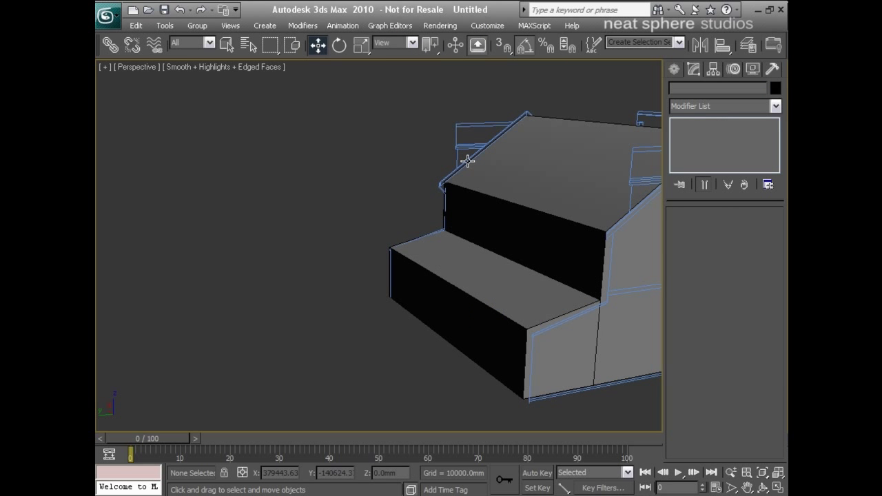
# - Create a box in front of the facade's bay at the negative X end, about 5396 mm long, 37025 mm wide and 56826 mm high
pyautogui.keyDown('alt'); pyautogui.moveTo(507, 233); pyautogui.dragTo(380, 234, button='middle'); pyautogui.keyUp('alt')
pyautogui.hotkey('alt', 'z')
pyautogui.moveTo(379, 234); pyautogui.dragTo(374, 280)
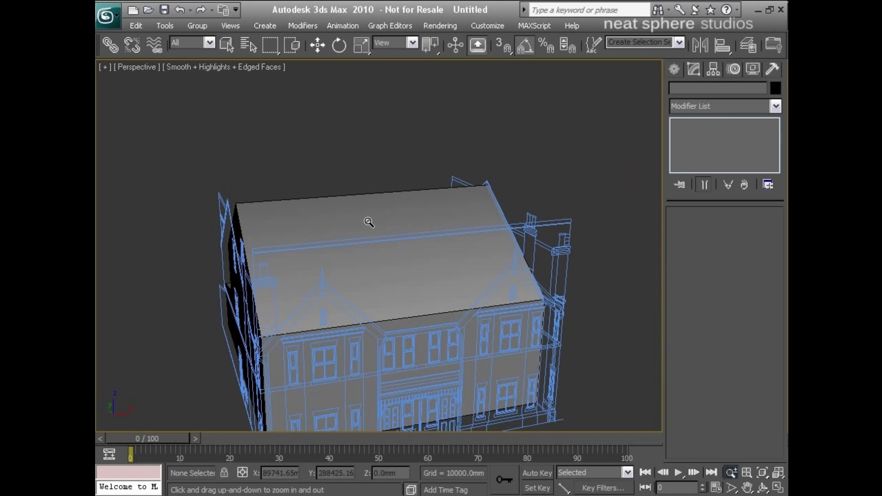
pyautogui.moveTo(410, 323); pyautogui.dragTo(409, 268, button='middle')
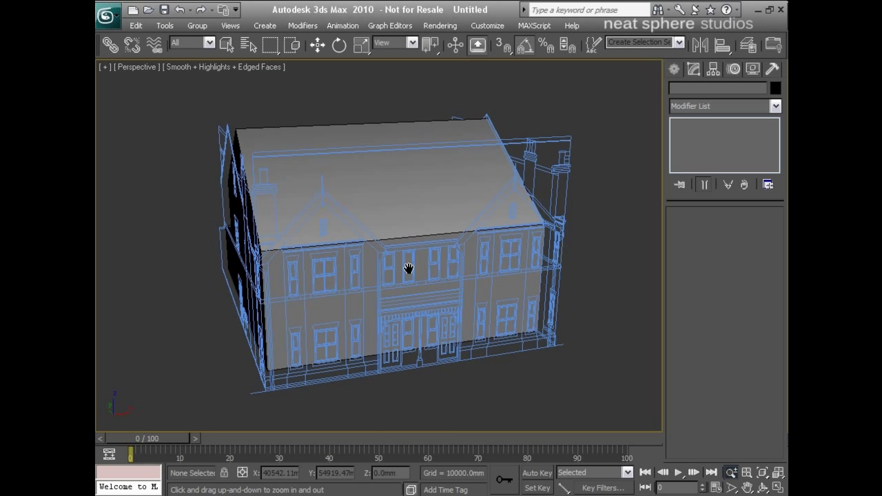
pyautogui.click(675, 72)
pyautogui.click(700, 156)
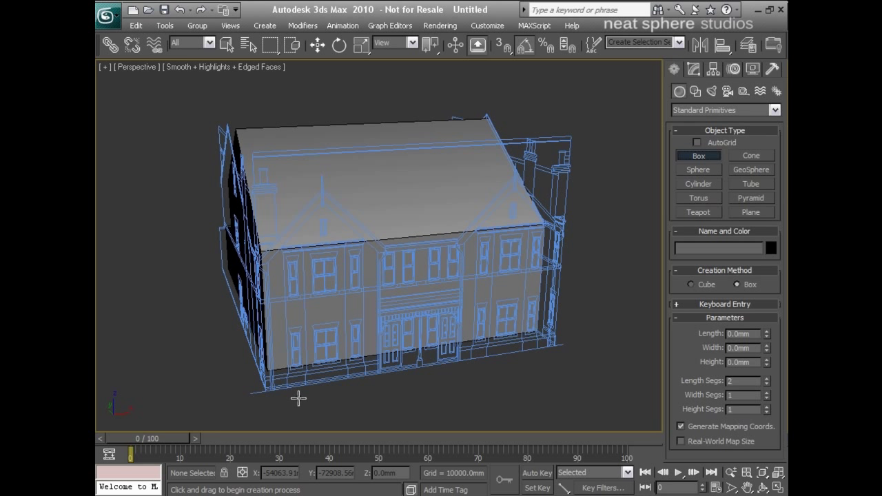
pyautogui.moveTo(279, 397); pyautogui.dragTo(370, 378)
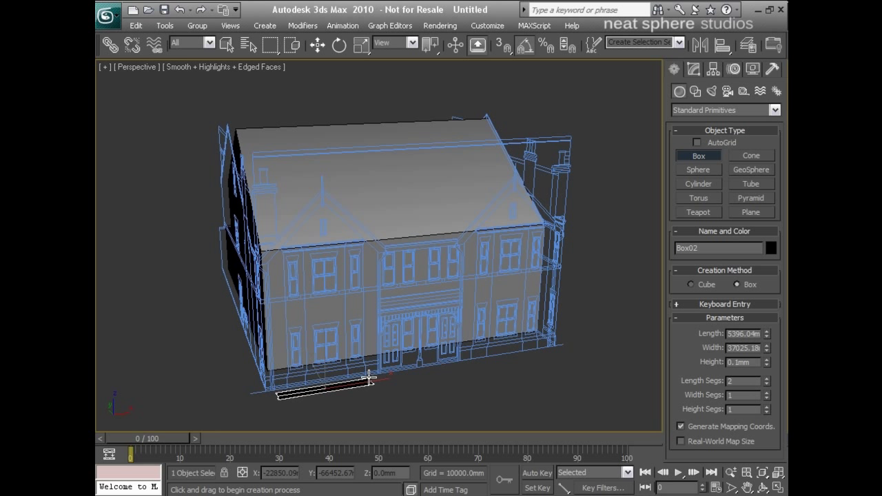
pyautogui.click(377, 230)
pyautogui.press('w')
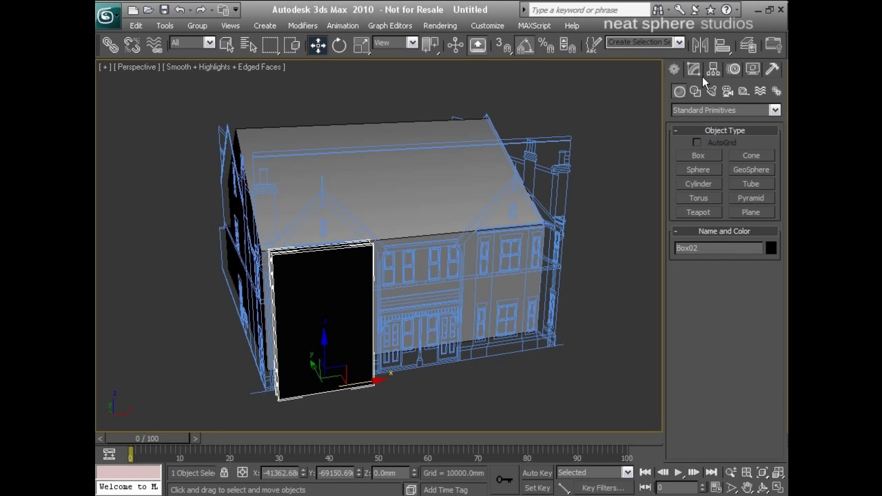
# - Set the new box to 1 length segment and 2 width segments, and assign it the 01 - Default material
pyautogui.click(696, 75)
pyautogui.click(765, 280)
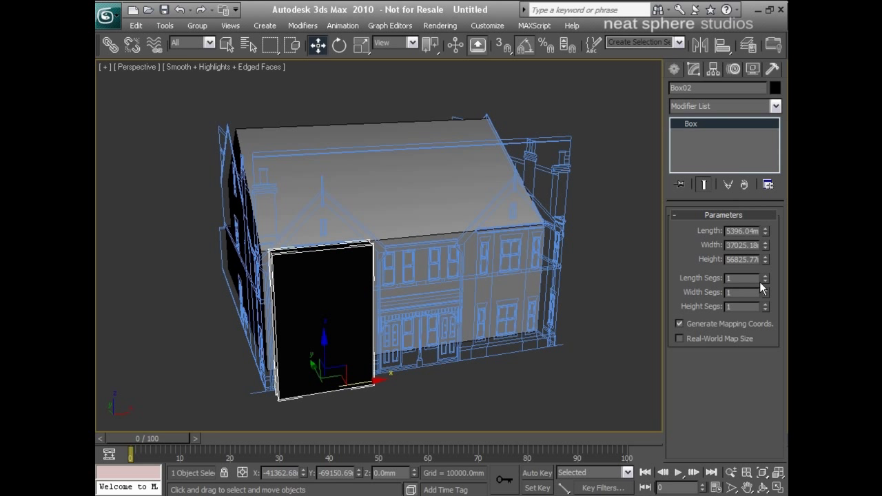
pyautogui.click(764, 289)
pyautogui.press('m')
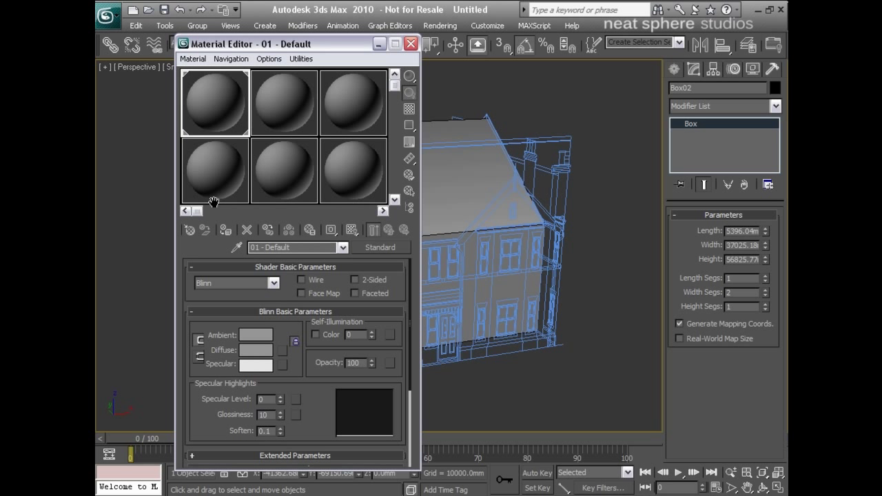
pyautogui.click(225, 230)
pyautogui.click(410, 44)
# - Show the Front view alone, framed closely on the new box and the bay's elevation drawing
pyautogui.moveTo(432, 271); pyautogui.dragTo(412, 264, button='middle')
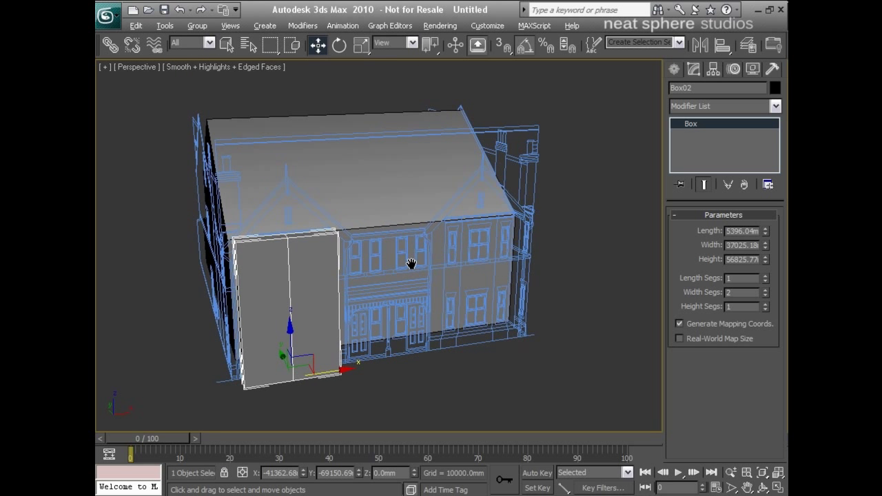
pyautogui.hotkey('alt', 'w')
pyautogui.moveTo(474, 208); pyautogui.dragTo(477, 211, button='middle')
pyautogui.hotkey('alt', 'w')
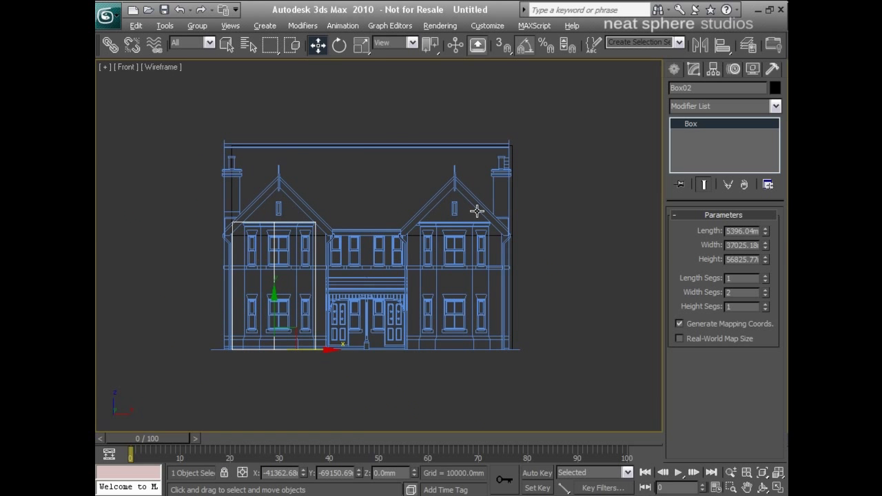
pyautogui.hotkey('alt', 'z')
pyautogui.moveTo(433, 322); pyautogui.dragTo(435, 292)
pyautogui.moveTo(306, 315); pyautogui.dragTo(336, 308, button='middle')
pyautogui.scroll(1, 335, 308)
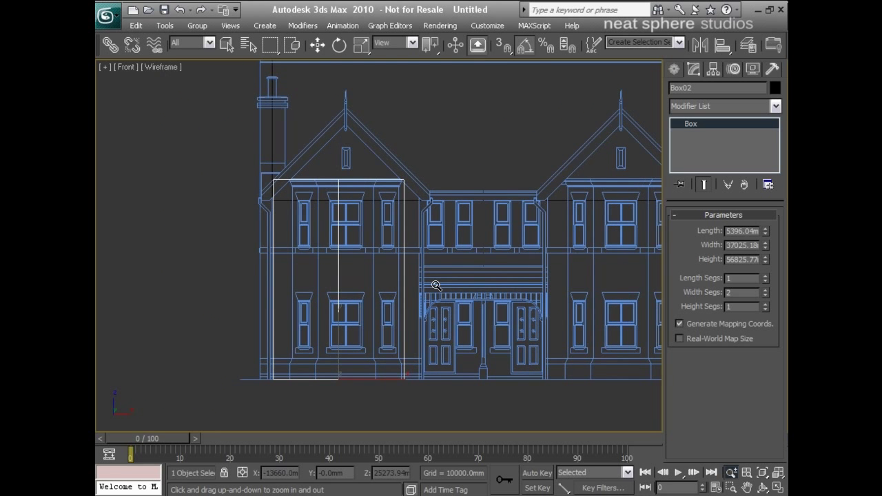
pyautogui.scroll(1, 380, 287)
pyautogui.scroll(1, 355, 311)
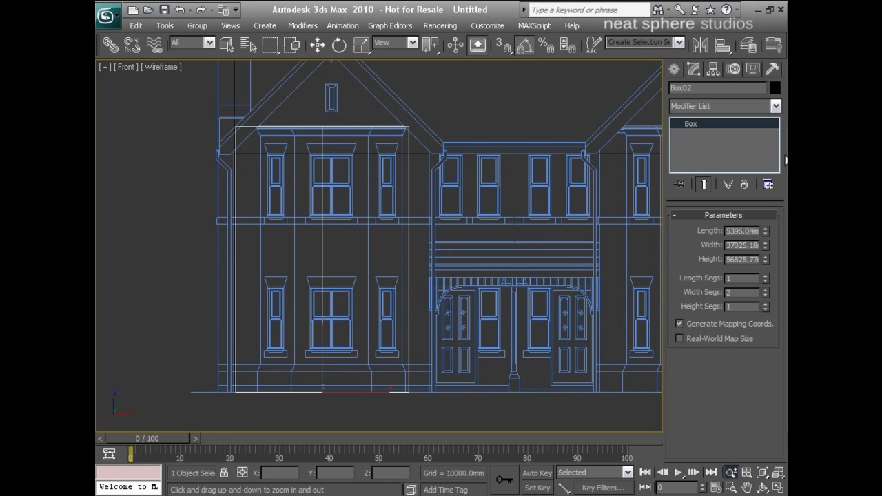
# - Convert the bay box to an editable poly and switch to vertex editing
pyautogui.press('w')
pyautogui.rightClick(322, 242)
pyautogui.moveTo(357, 366)
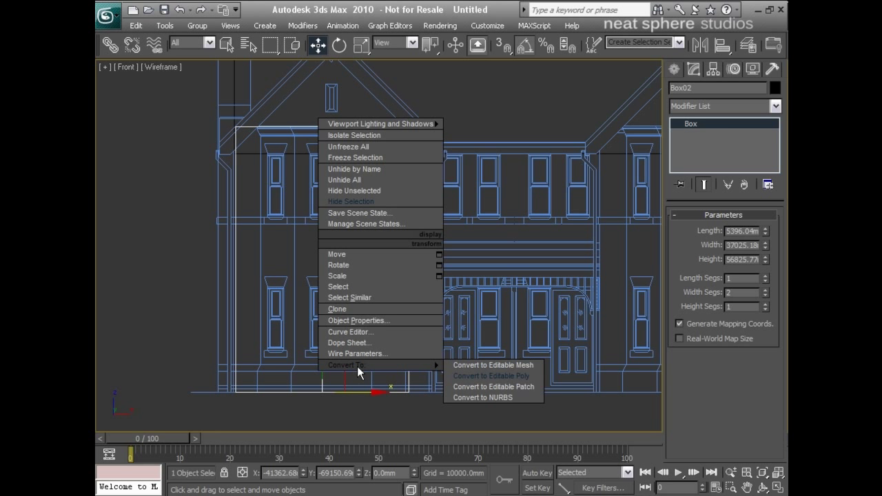
pyautogui.click(496, 387)
pyautogui.click(690, 230)
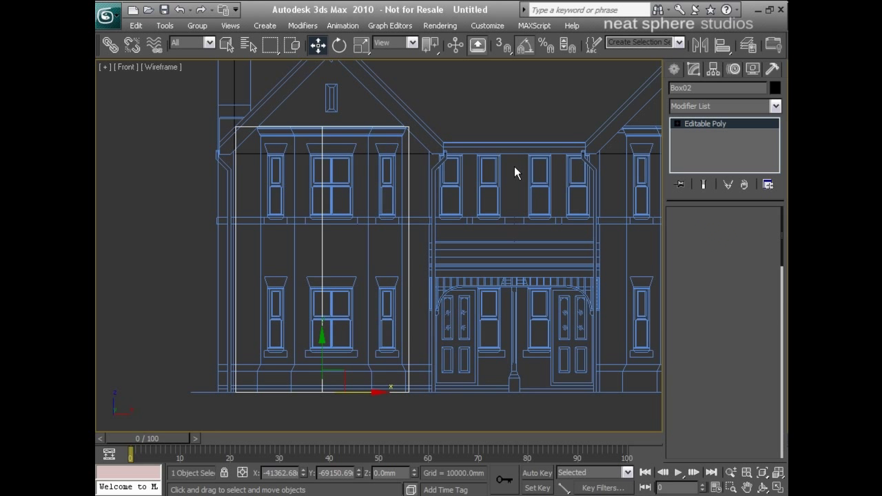
# - Move the bay box's positive X side vertices outward to the bay wall's edge beside the downpipe in the Front elevation
pyautogui.moveTo(461, 121); pyautogui.dragTo(398, 395)
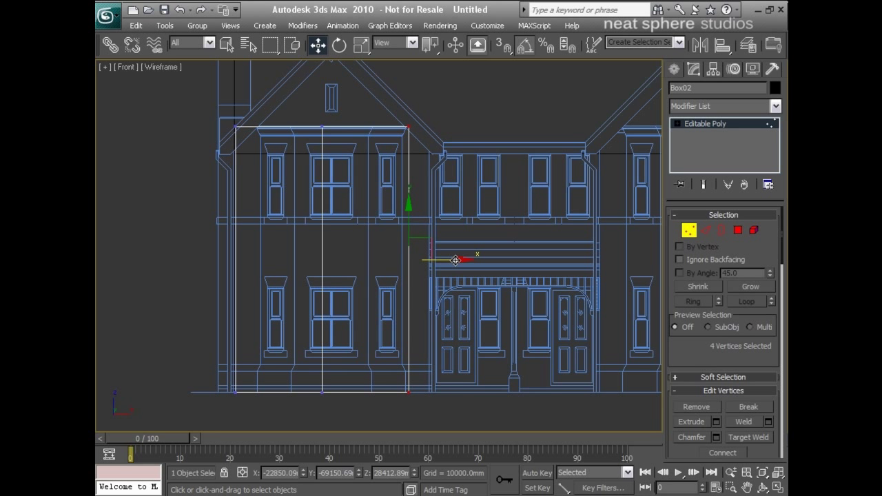
pyautogui.moveTo(456, 260); pyautogui.dragTo(476, 256)
pyautogui.scroll(4, 474, 255)
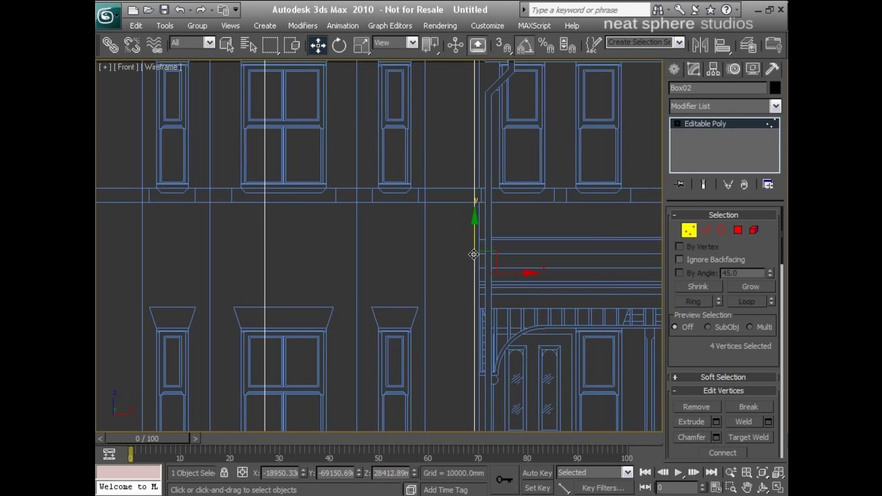
pyautogui.moveTo(473, 255); pyautogui.dragTo(420, 307, button='middle')
pyautogui.moveTo(420, 307); pyautogui.dragTo(428, 305)
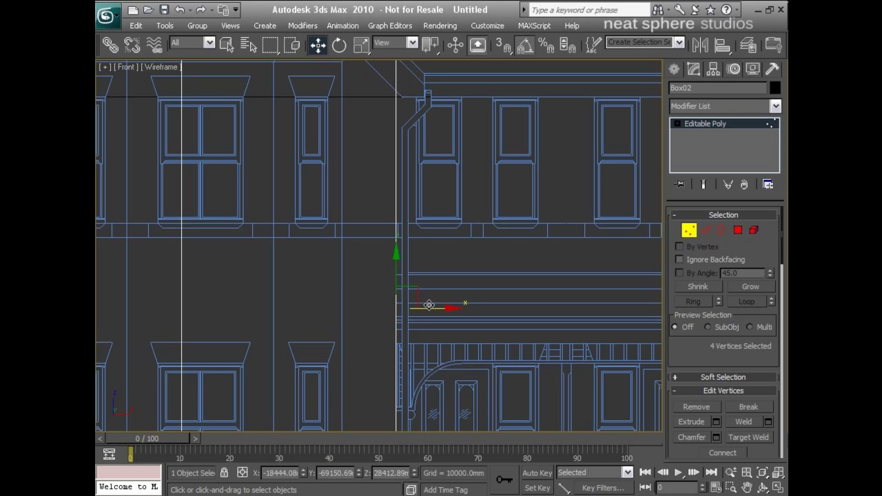
# - Align the bay box's negative X side vertices with the bay wall's outer edge beside the other downpipe
pyautogui.moveTo(293, 271); pyautogui.dragTo(544, 271, button='middle')
pyautogui.scroll(-3, 337, 262)
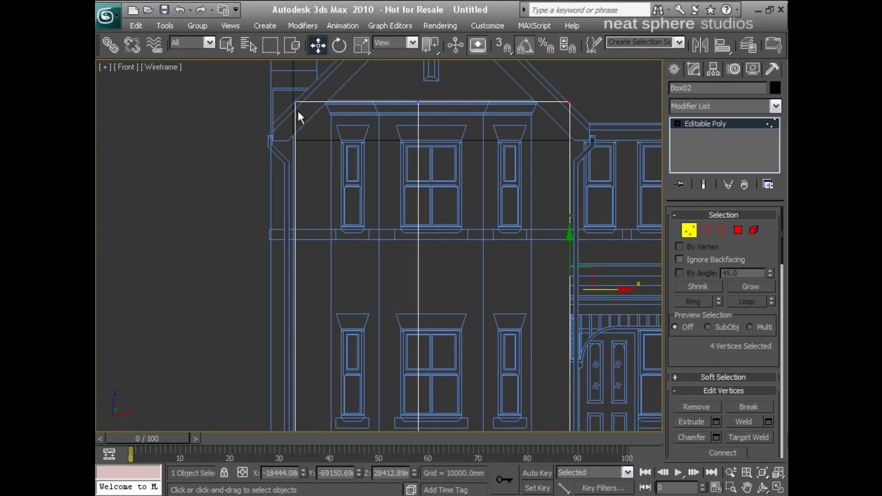
pyautogui.scroll(-3, 299, 112)
pyautogui.moveTo(290, 126); pyautogui.dragTo(342, 425)
pyautogui.moveTo(361, 366); pyautogui.dragTo(376, 346, button='middle')
pyautogui.scroll(3, 357, 213)
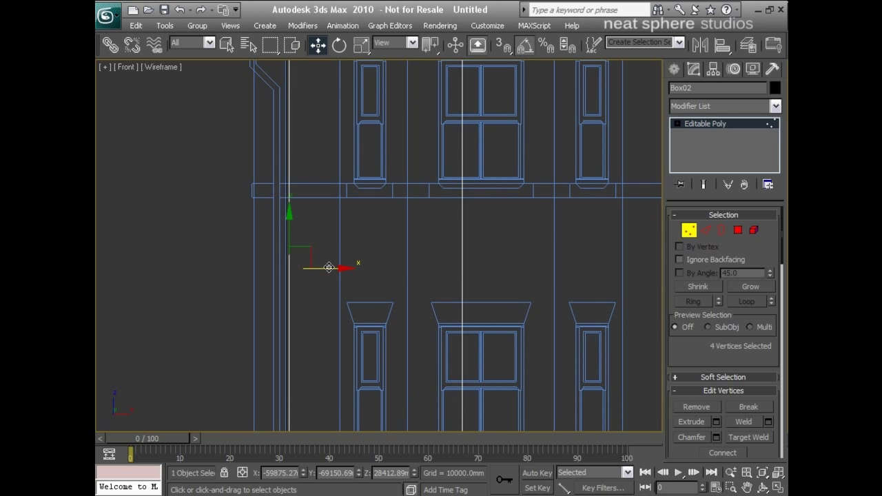
pyautogui.moveTo(328, 268); pyautogui.dragTo(325, 268)
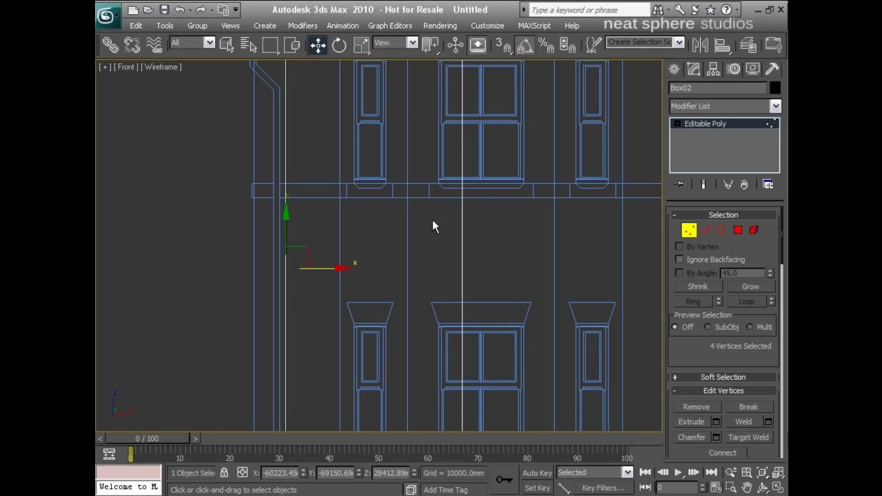
# - Lower all the top vertices of the bay box to the eaves line of the main house
pyautogui.moveTo(433, 220); pyautogui.dragTo(327, 355, button='middle')
pyautogui.moveTo(154, 91); pyautogui.dragTo(652, 212)
pyautogui.moveTo(377, 108); pyautogui.dragTo(372, 146)
pyautogui.scroll(-2, 388, 225)
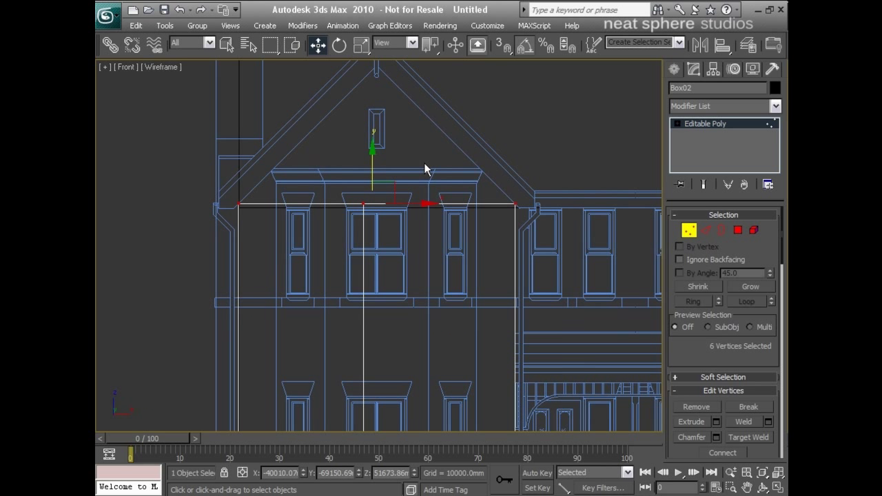
# - Raise the middle top vertices to the gable's apex and align the middle bottom vertices directly beneath it
pyautogui.moveTo(424, 163); pyautogui.dragTo(355, 223)
pyautogui.moveTo(373, 224); pyautogui.dragTo(370, 305, button='middle')
pyautogui.moveTo(370, 289); pyautogui.dragTo(383, 152)
pyautogui.moveTo(379, 334); pyautogui.dragTo(358, 262, button='middle')
pyautogui.scroll(-3, 393, 249)
pyautogui.moveTo(314, 377); pyautogui.dragTo(379, 384)
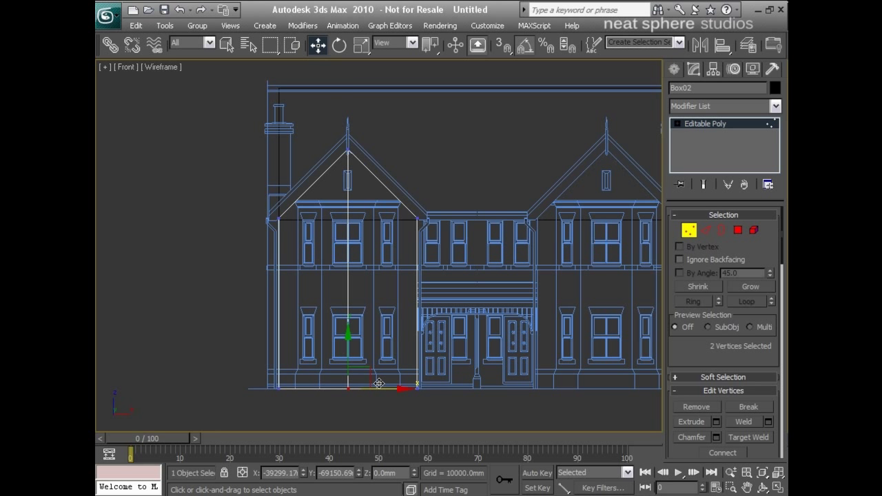
# - Leave vertex editing and move the whole bay box back to the front of the house in the Left view
pyautogui.click(777, 487)
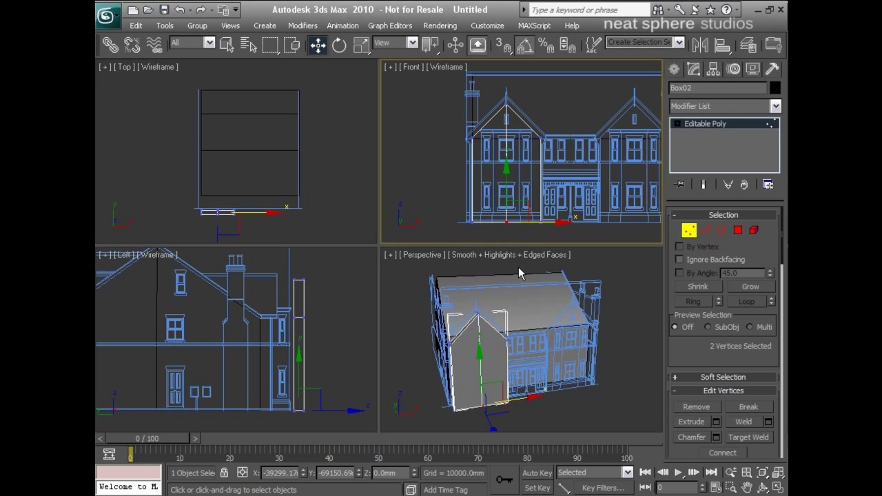
pyautogui.keyDown('alt'); pyautogui.moveTo(391, 355); pyautogui.dragTo(442, 352, button='middle'); pyautogui.keyUp('alt')
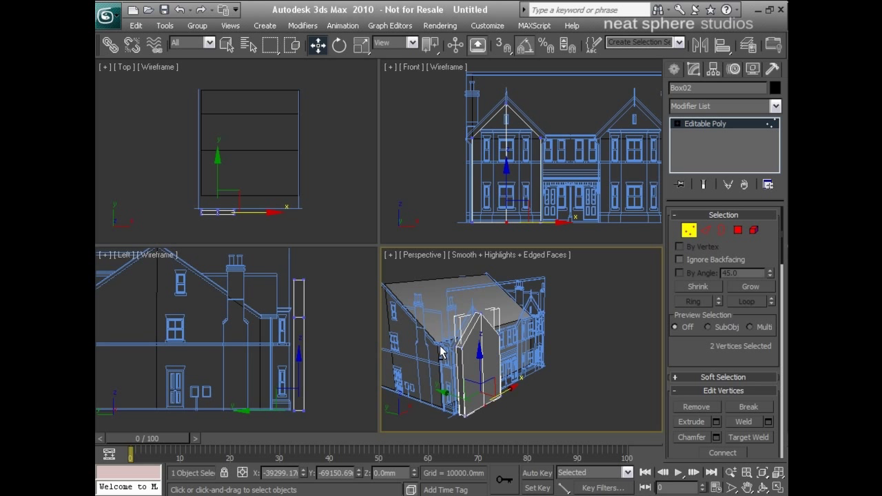
pyautogui.rightClick(272, 269)
pyautogui.click(286, 362)
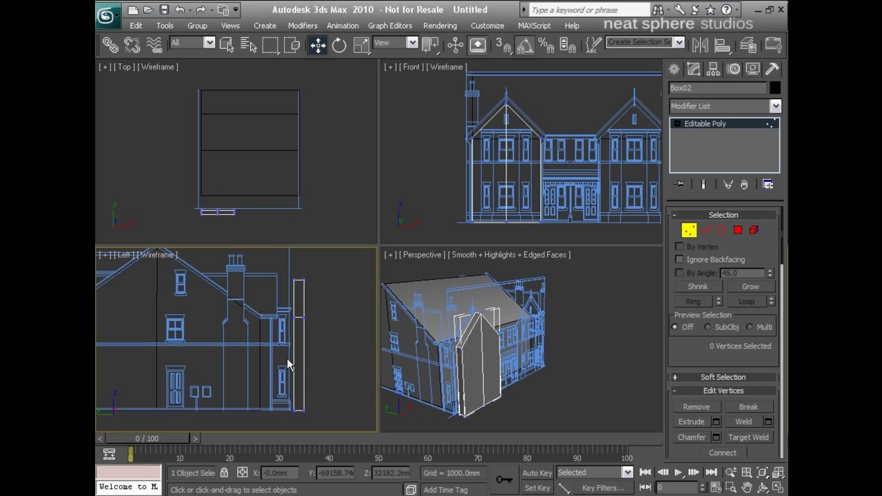
pyautogui.click(686, 233)
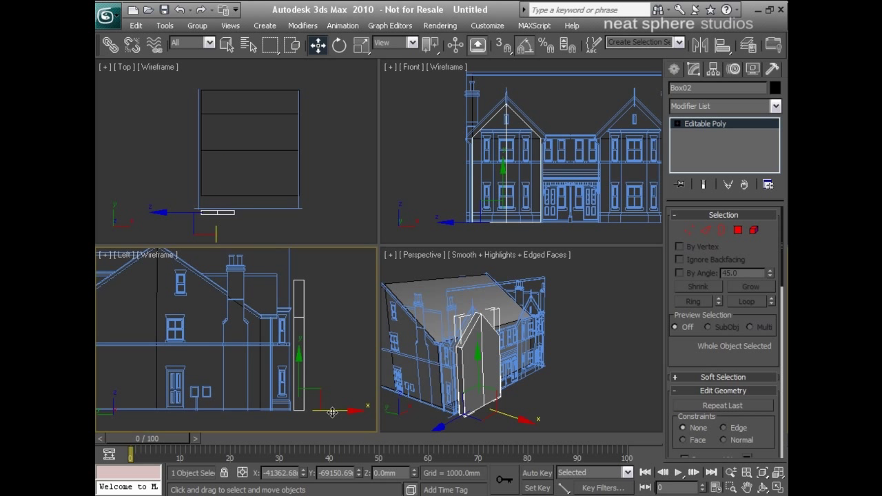
pyautogui.moveTo(331, 412); pyautogui.dragTo(300, 414)
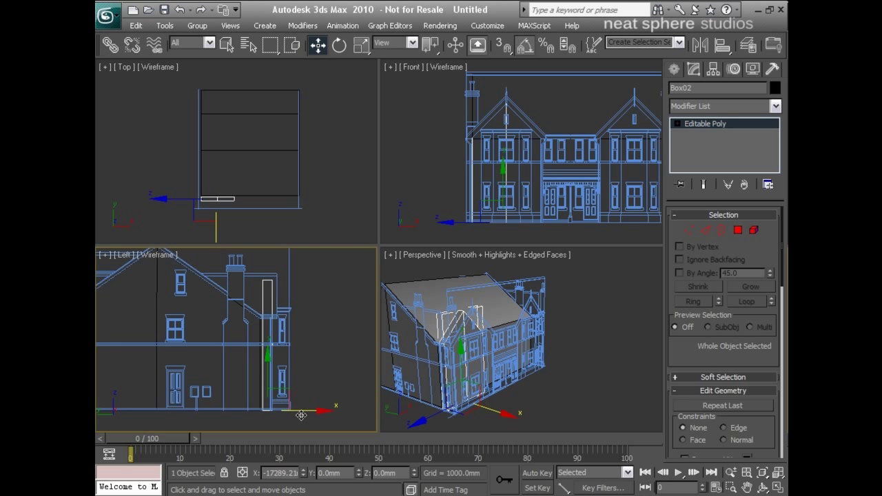
# - Fine-tune the bay box's depth position so its front face meets the bay's wall line in the side elevation
pyautogui.scroll(4, 289, 333)
pyautogui.scroll(3, 278, 371)
pyautogui.hotkey('alt', 'w')
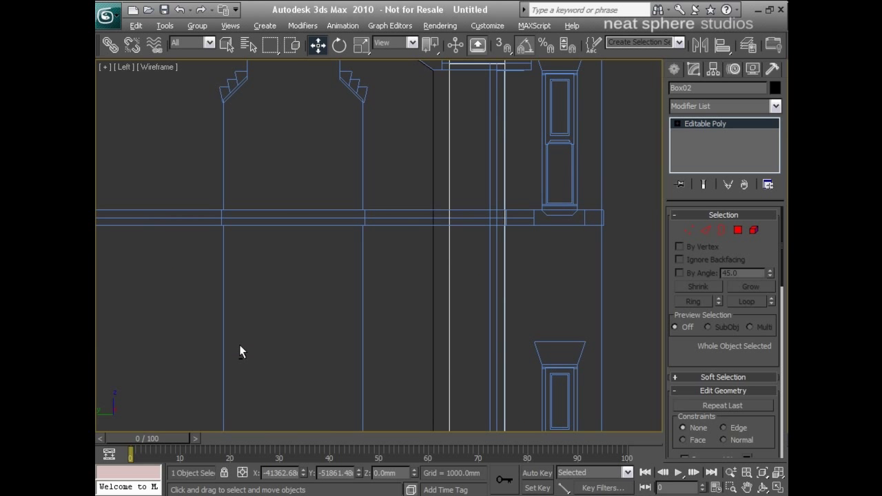
pyautogui.scroll(-4, 505, 320)
pyautogui.scroll(5, 393, 255)
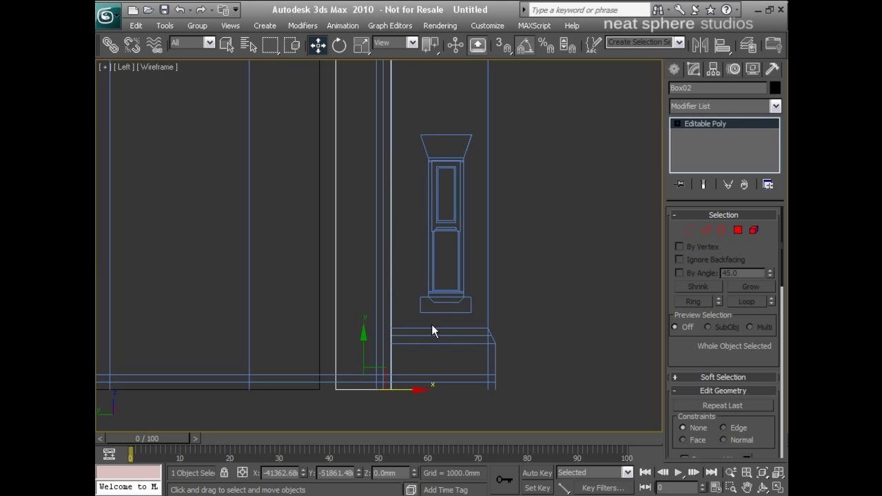
pyautogui.moveTo(417, 390); pyautogui.dragTo(415, 390)
pyautogui.scroll(-5, 439, 303)
pyautogui.hotkey('alt', 'w')
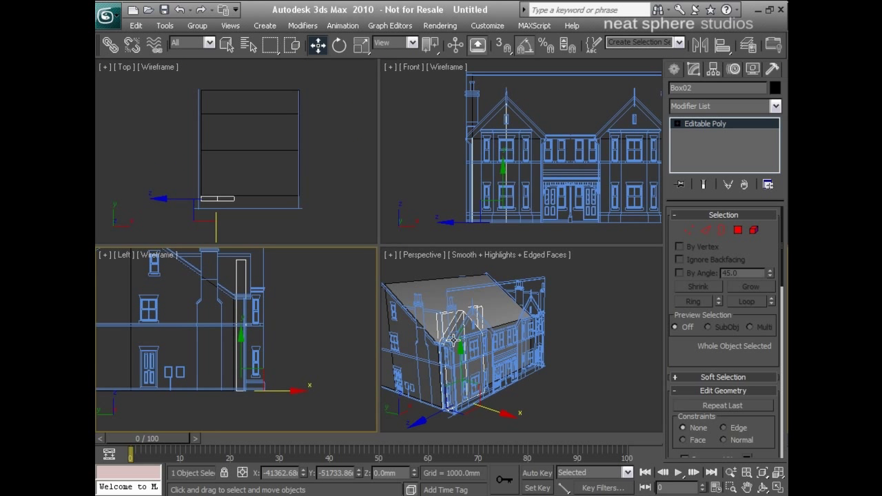
# - Extend the gabled bay's rear vertices far back into the main house so its roof runs into the main roof
pyautogui.hotkey('alt', 'w')
pyautogui.click(694, 232)
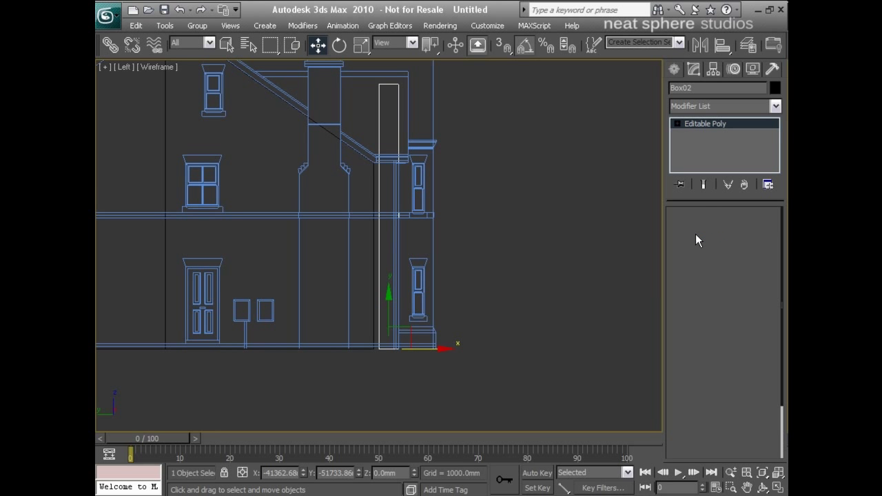
pyautogui.moveTo(390, 236); pyautogui.dragTo(404, 258, button='middle')
pyautogui.moveTo(363, 88); pyautogui.dragTo(404, 397)
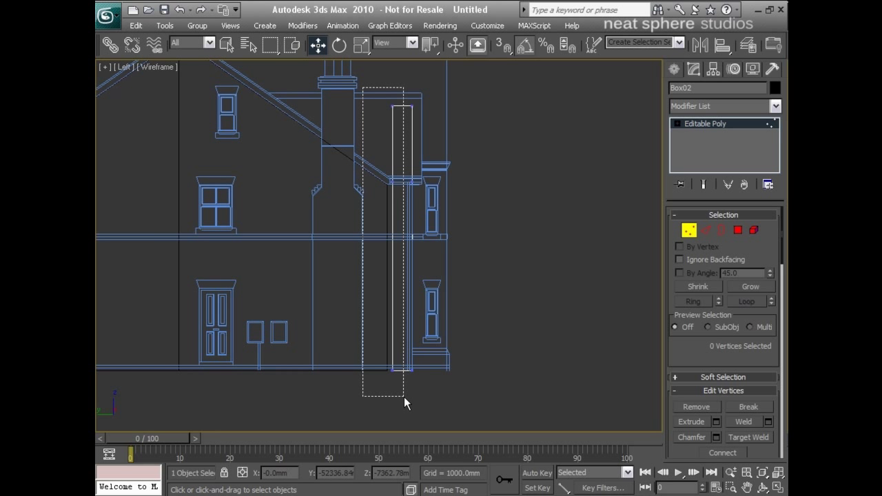
pyautogui.moveTo(440, 266); pyautogui.dragTo(313, 269)
pyautogui.click(490, 234)
pyautogui.hotkey('alt', 'w')
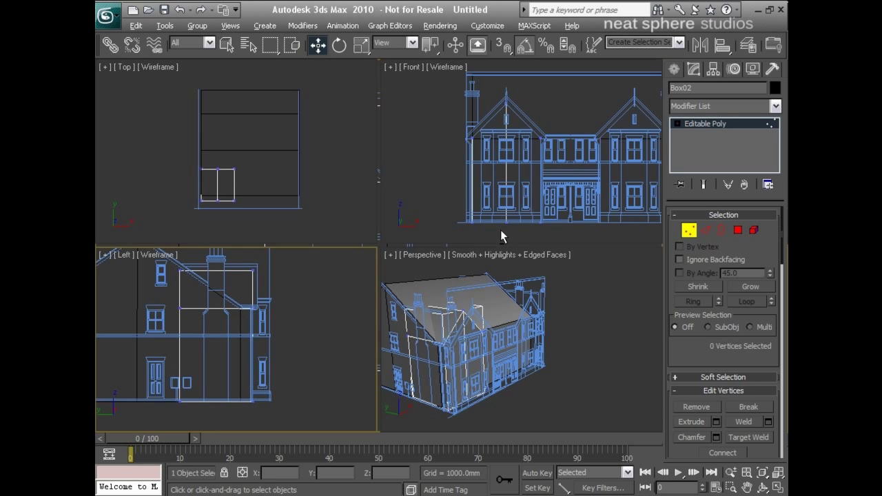
# - Create a box in front of the gabled bay, about 8632 mm long, 29410 mm wide and 39660 mm high
pyautogui.click(549, 309)
pyautogui.hotkey('alt', 'w')
pyautogui.keyDown('alt'); pyautogui.moveTo(551, 311); pyautogui.dragTo(479, 329, button='middle'); pyautogui.keyUp('alt')
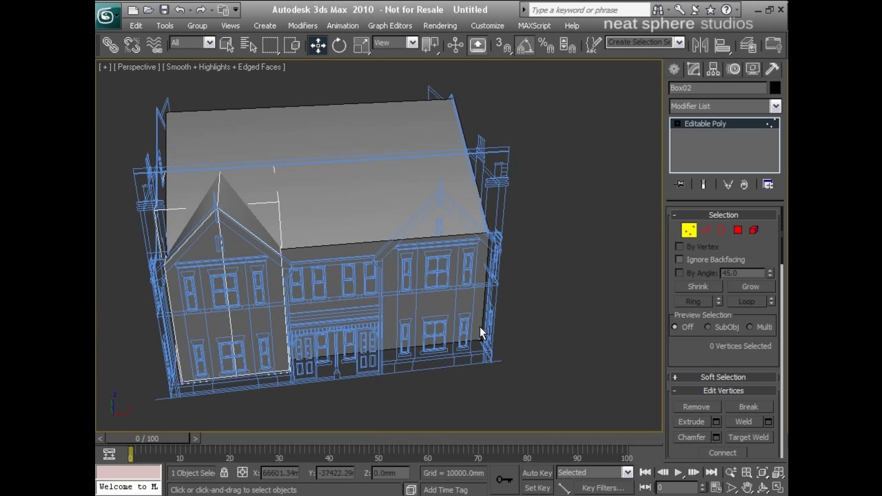
pyautogui.click(691, 229)
pyautogui.keyDown('alt'); pyautogui.moveTo(277, 281); pyautogui.dragTo(344, 292, button='middle'); pyautogui.keyUp('alt')
pyautogui.scroll(3, 316, 282)
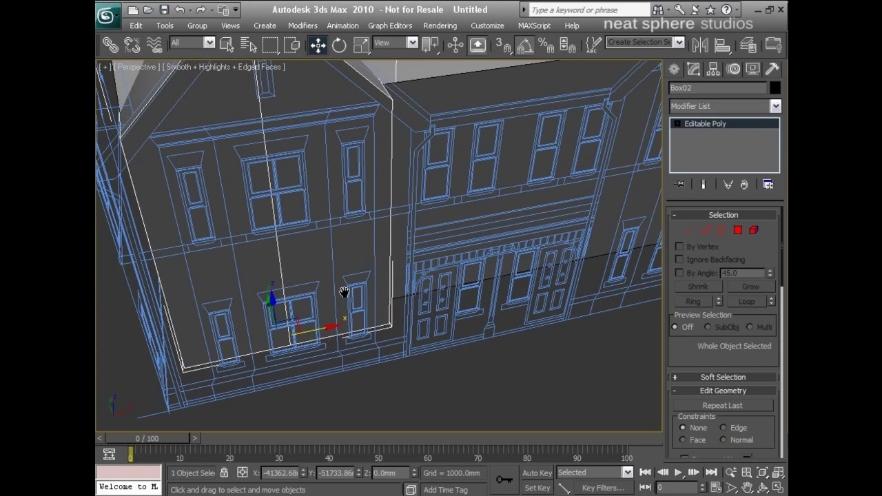
pyautogui.click(673, 69)
pyautogui.click(707, 156)
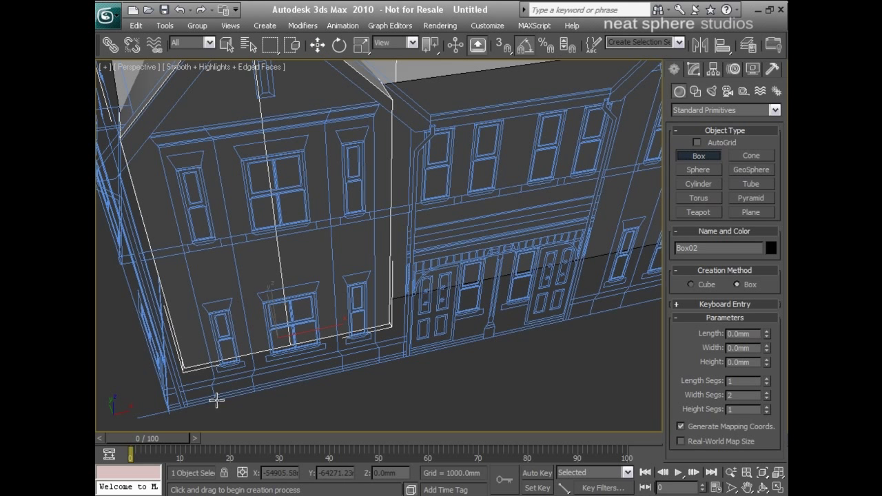
pyautogui.moveTo(218, 406); pyautogui.dragTo(388, 405)
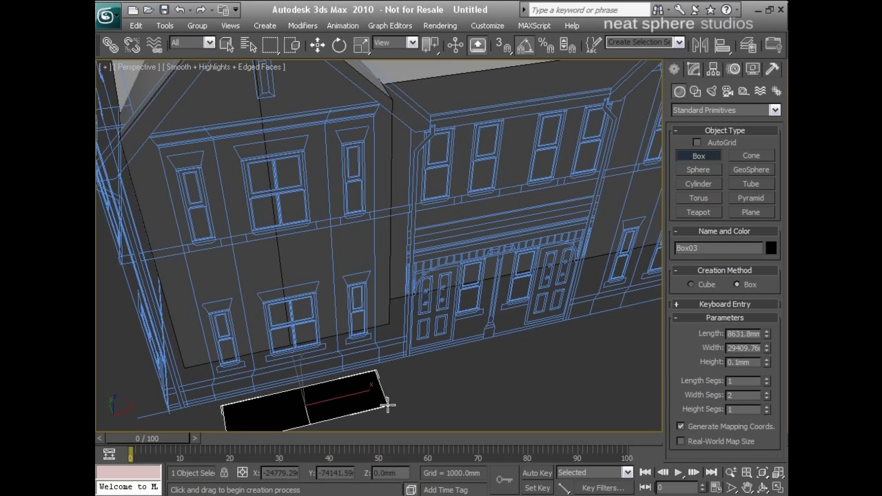
pyautogui.click(366, 191)
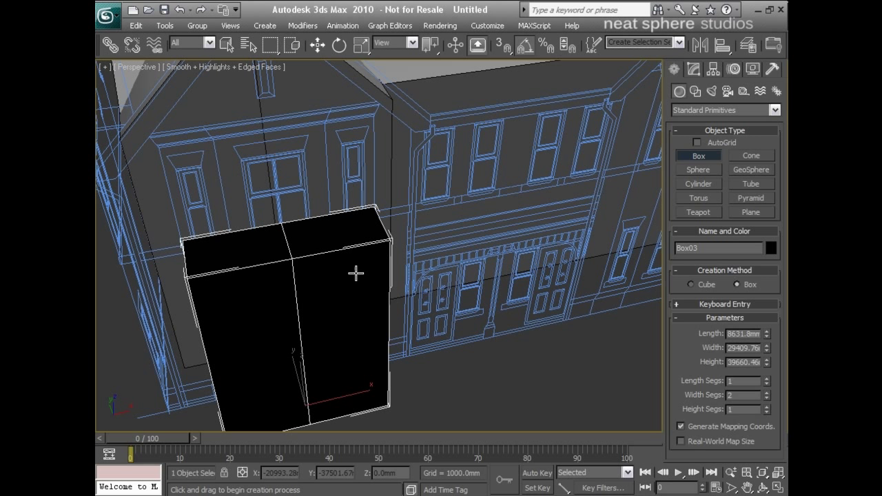
# - Set the new box to 1 width segment and convert it to an editable poly
pyautogui.press('w')
pyautogui.click(696, 72)
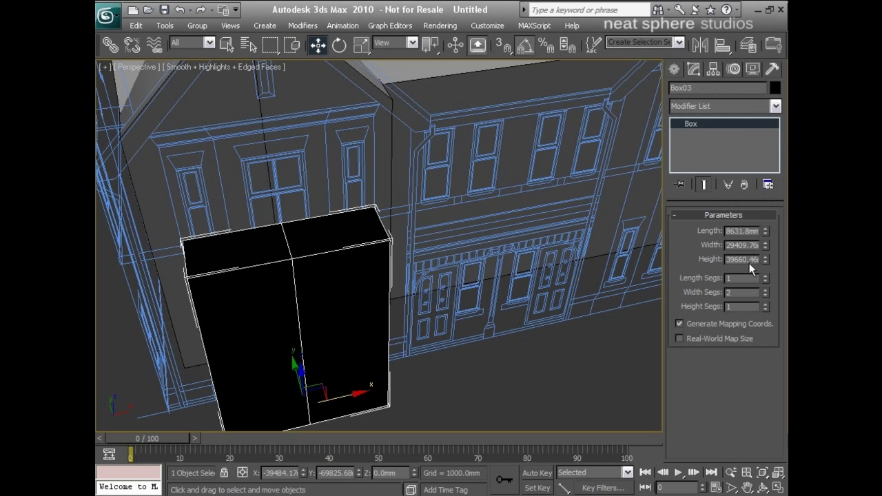
pyautogui.click(767, 296)
pyautogui.rightClick(330, 323)
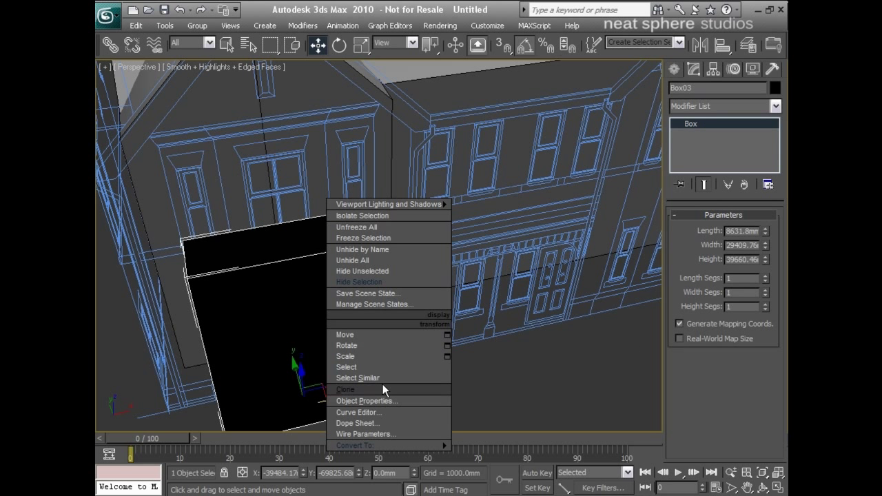
pyautogui.moveTo(388, 444)
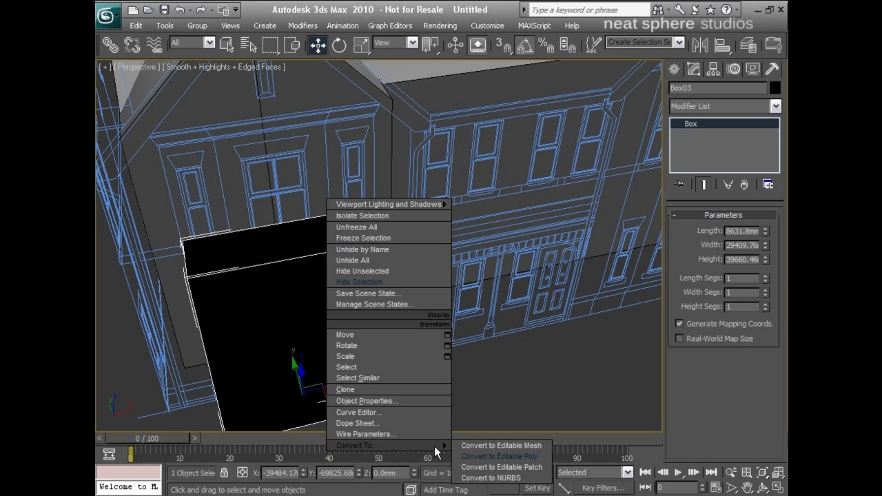
pyautogui.click(469, 457)
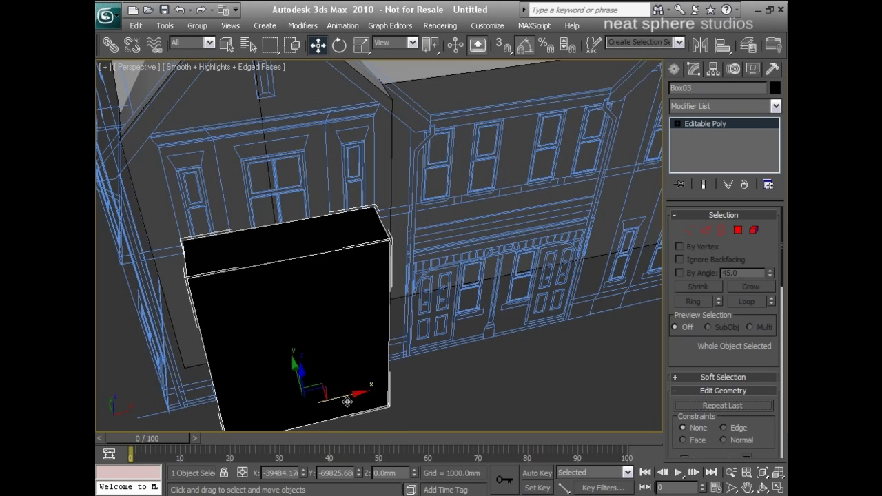
# - Assign the 01 - Default material to the new box in front of the gabled bay
pyautogui.press('m')
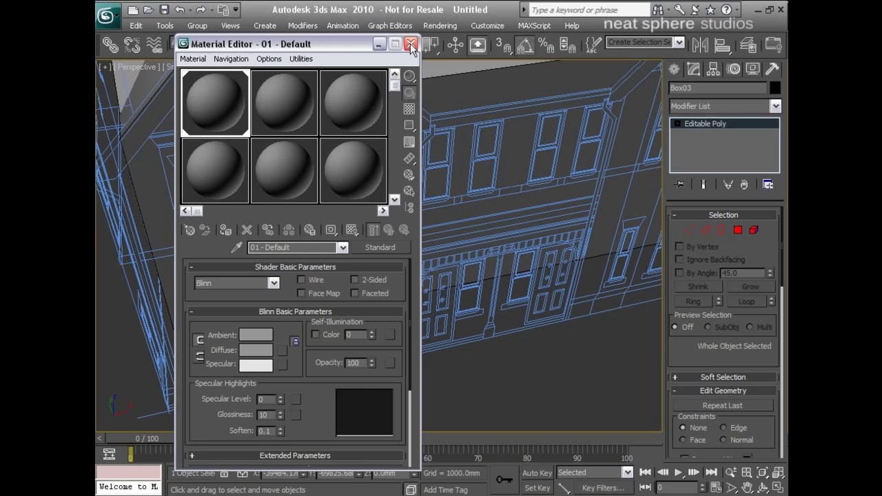
pyautogui.click(411, 43)
pyautogui.press('z')
# - In the Front view, move the new box's positive X side vertices to the bay window's outer edge
pyautogui.hotkey('alt', 'w')
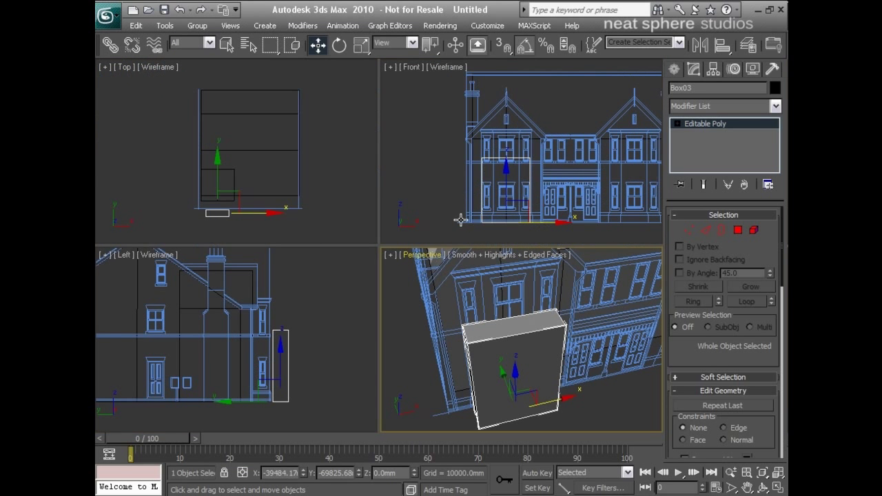
pyautogui.scroll(2, 477, 201)
pyautogui.moveTo(479, 193); pyautogui.dragTo(471, 165, button='middle')
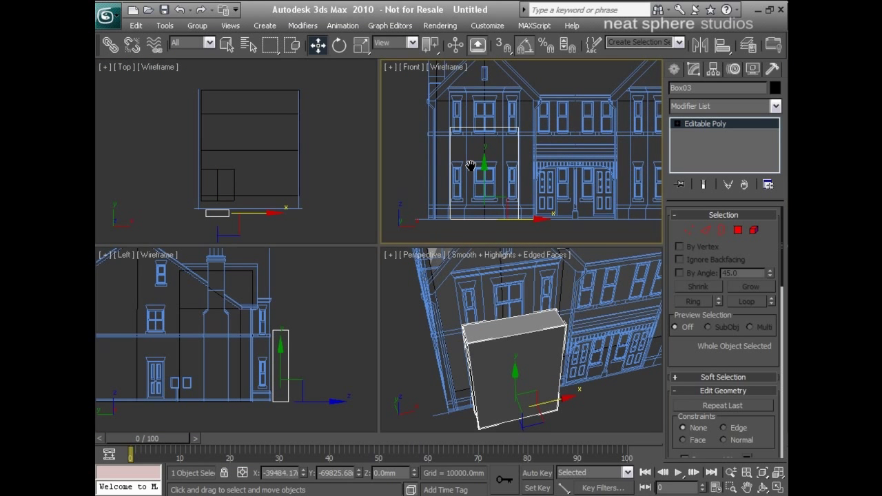
pyautogui.hotkey('alt', 'w')
pyautogui.moveTo(430, 244); pyautogui.dragTo(487, 234, button='middle')
pyautogui.scroll(2, 467, 241)
pyautogui.click(689, 230)
pyautogui.moveTo(467, 130); pyautogui.dragTo(417, 441)
pyautogui.moveTo(475, 298); pyautogui.dragTo(478, 295)
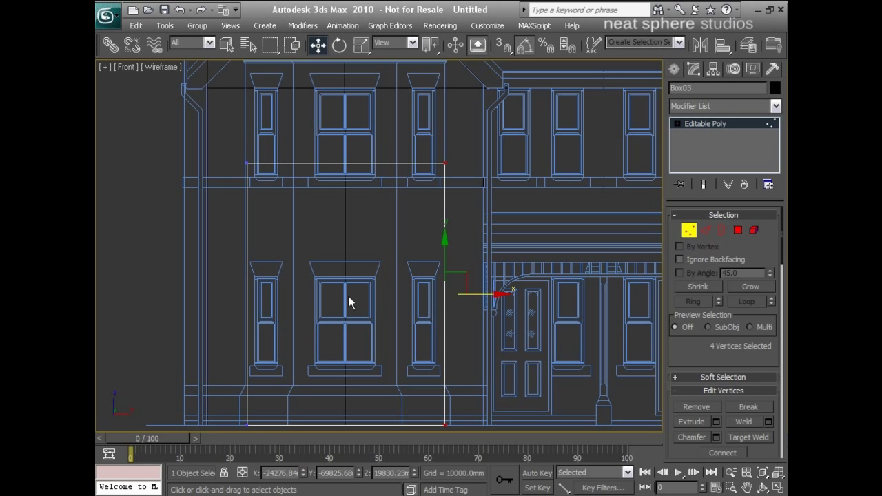
# - Align the new box's negative X side vertices with the bay window's opposite outer edge
pyautogui.moveTo(348, 296); pyautogui.dragTo(378, 284, button='middle')
pyautogui.moveTo(251, 180); pyautogui.dragTo(335, 437)
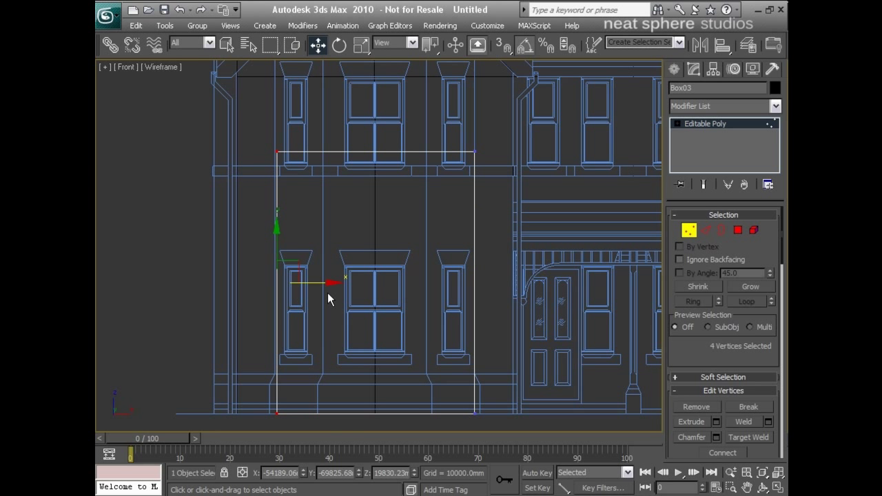
# - Raise the bay window box's upper vertices to the underside of the cornice above the first-floor windows
pyautogui.moveTo(392, 205); pyautogui.dragTo(375, 325, button='middle')
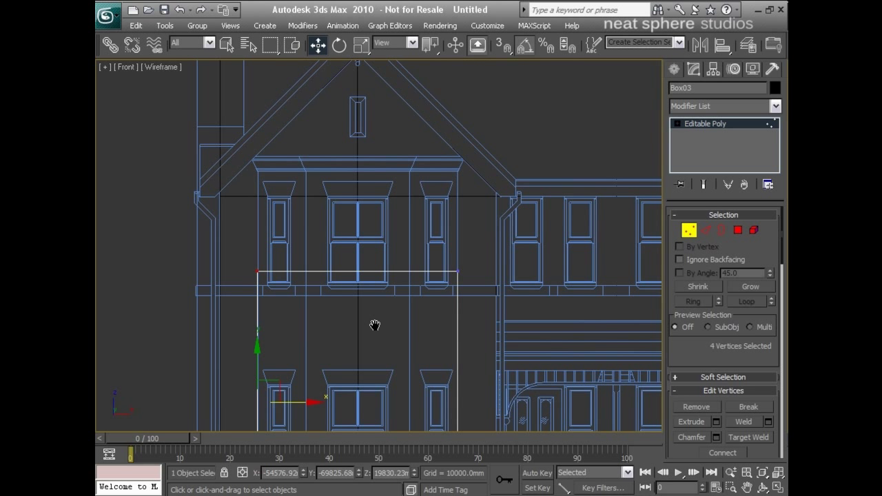
pyautogui.moveTo(243, 245); pyautogui.dragTo(488, 312)
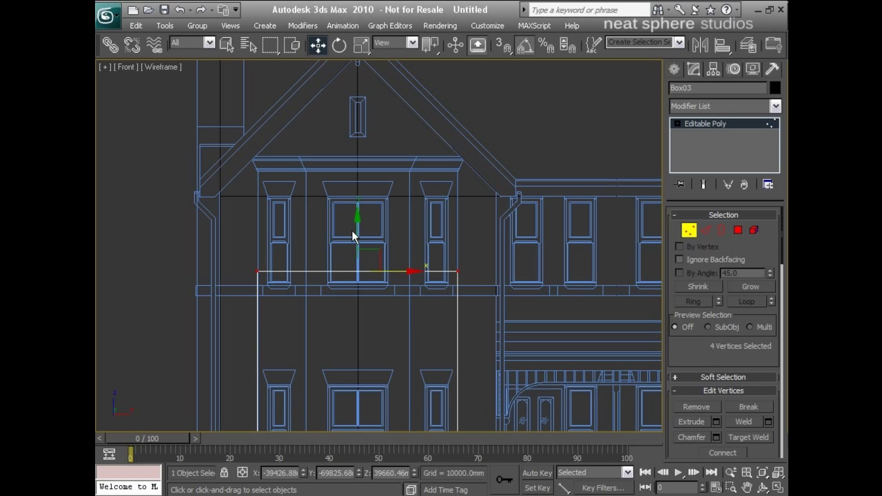
pyautogui.moveTo(357, 229); pyautogui.dragTo(368, 130)
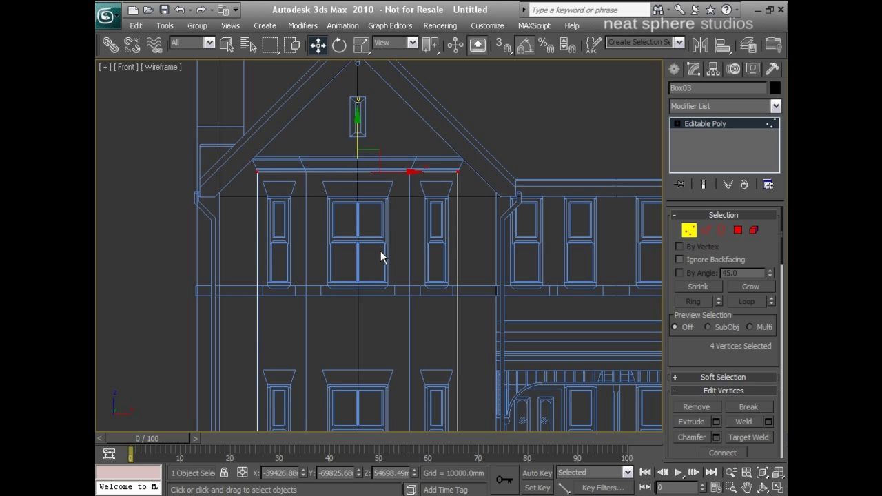
# - With backfacing ignored, scale the box's front polygon to about 52% along X to match the bay's central face
pyautogui.scroll(-2, 380, 252)
pyautogui.click(736, 230)
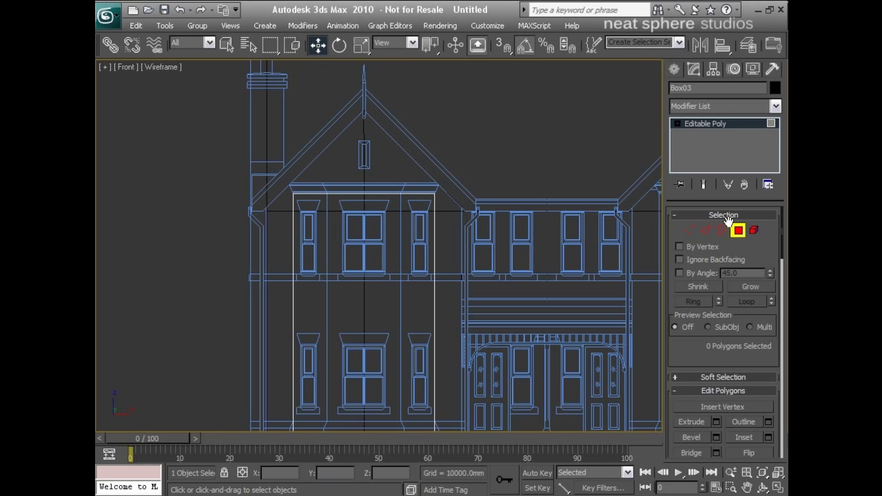
pyautogui.click(679, 260)
pyautogui.click(411, 303)
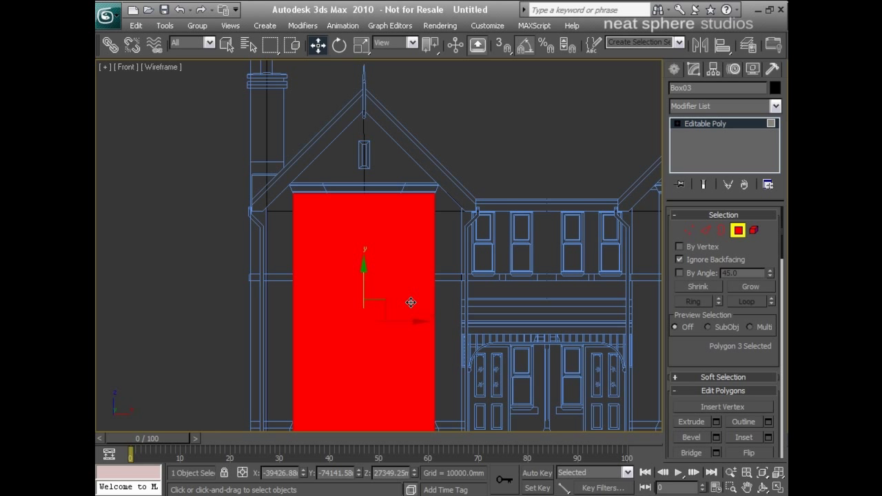
pyautogui.press('r')
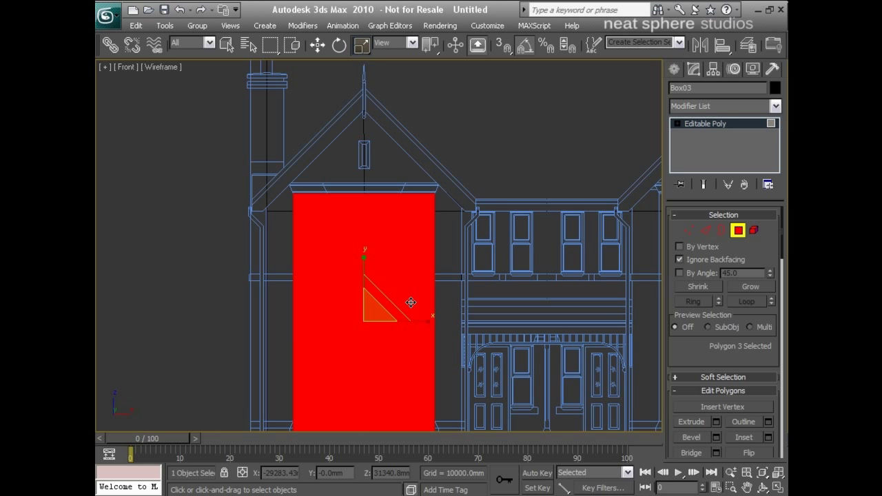
pyautogui.press('F2')
pyautogui.moveTo(422, 321); pyautogui.dragTo(375, 319)
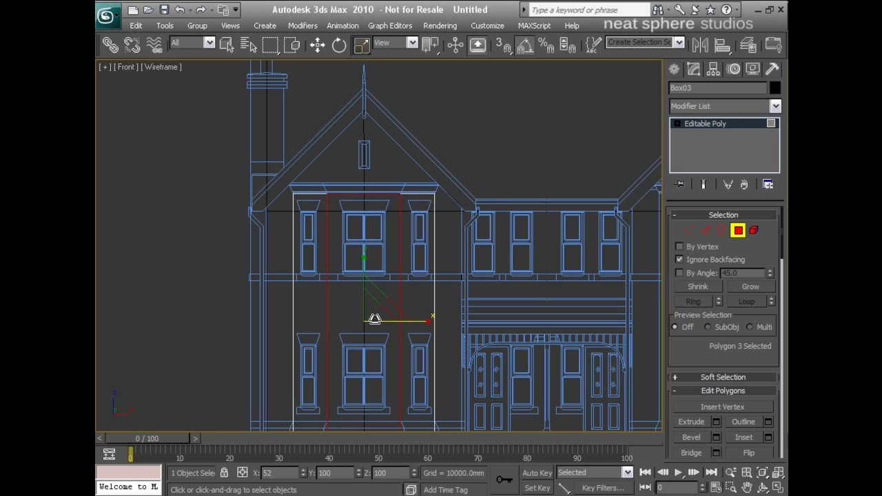
pyautogui.click(458, 302)
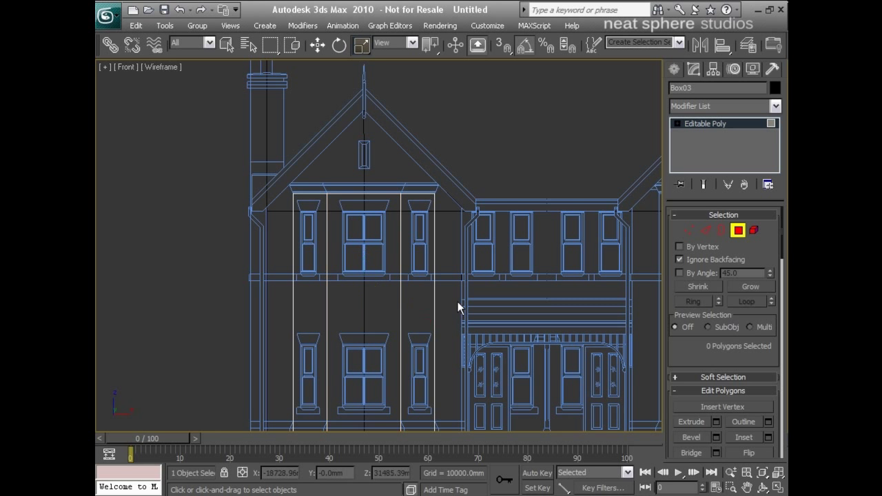
pyautogui.click(738, 231)
# - Extrude the bay box's rear polygon, facing the house, by 2421 mm as a group
pyautogui.click(778, 488)
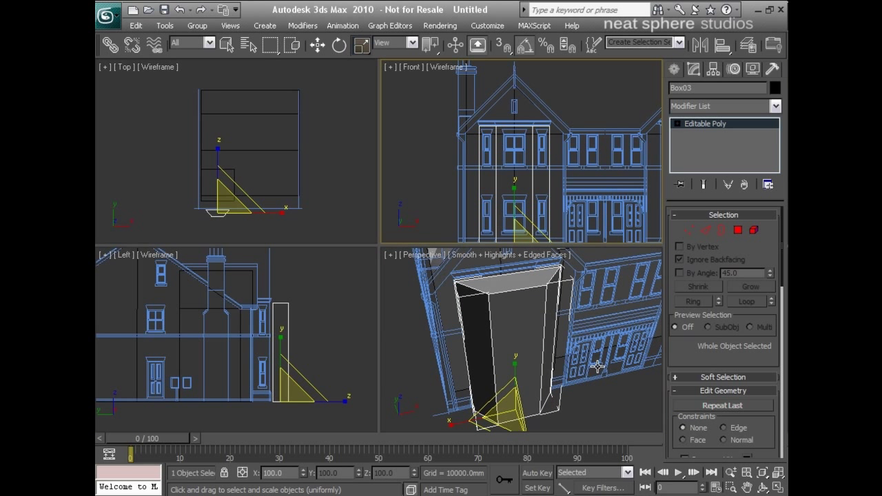
pyautogui.keyDown('alt'); pyautogui.moveTo(462, 326); pyautogui.dragTo(522, 348, button='middle'); pyautogui.keyUp('alt')
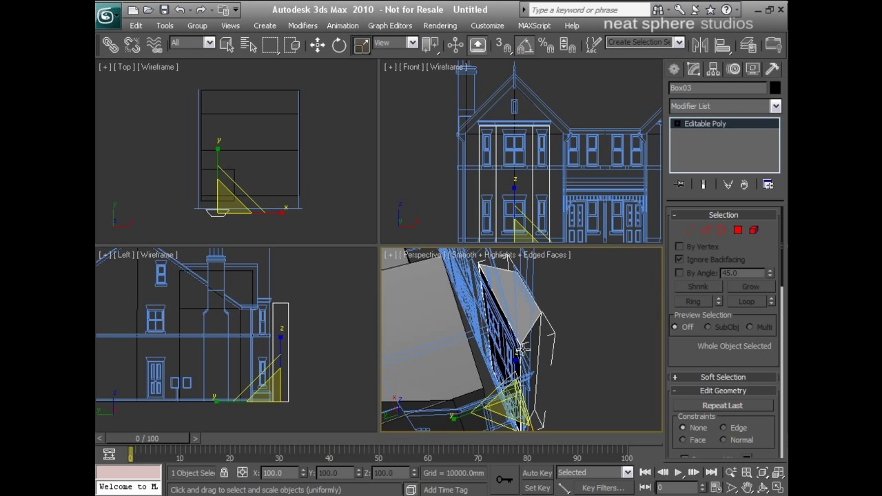
pyautogui.click(738, 231)
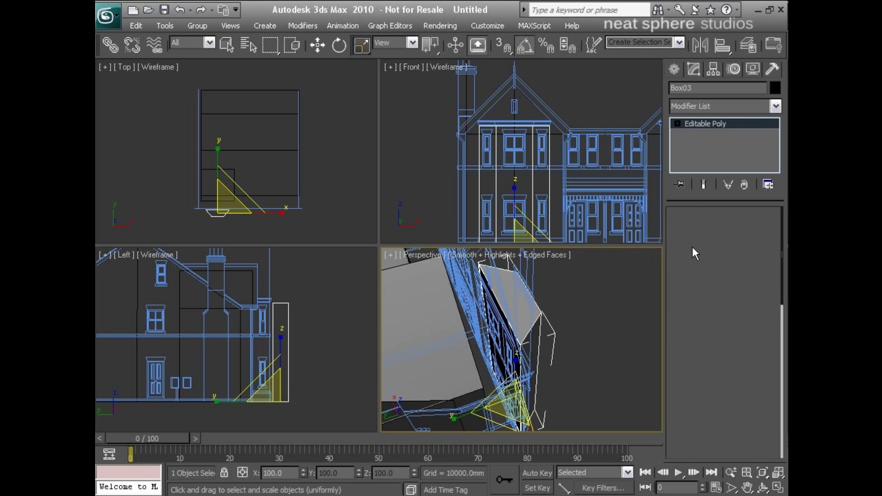
pyautogui.click(715, 422)
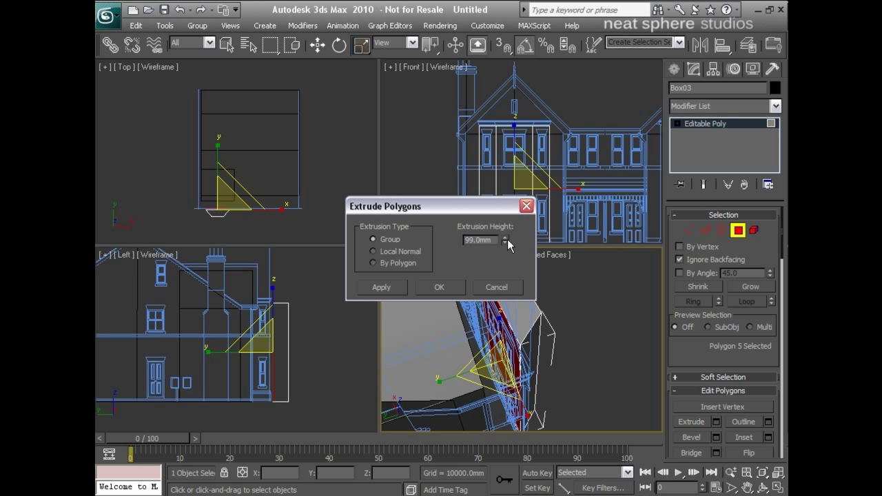
pyautogui.moveTo(506, 240); pyautogui.dragTo(506, 206)
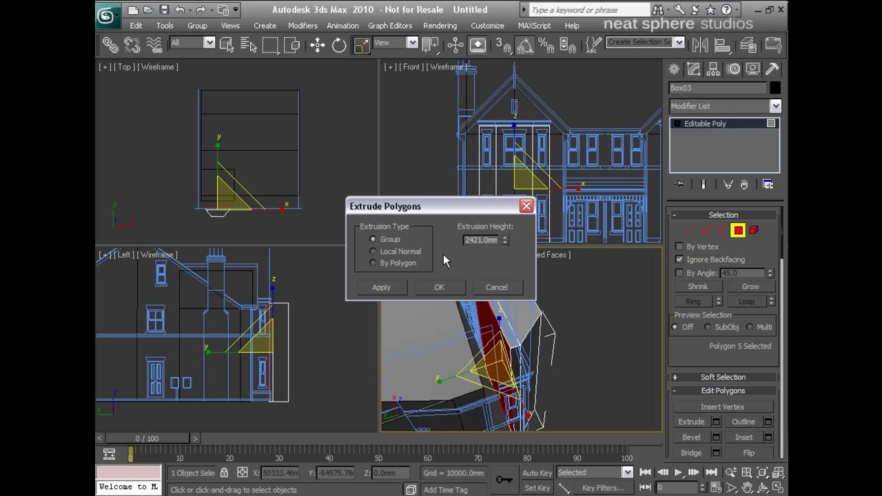
pyautogui.click(445, 287)
pyautogui.click(738, 230)
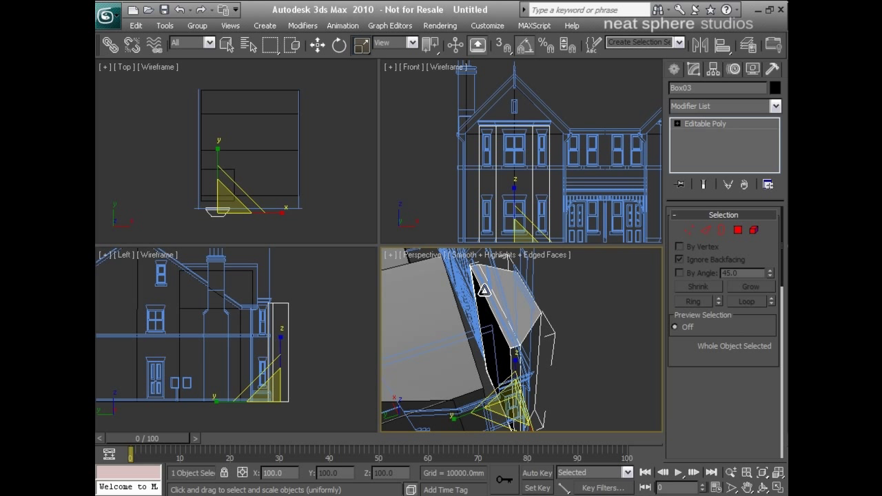
# - In the Left view, move the bay box back toward the house so its front face aligns with the drawn bay front
pyautogui.rightClick(316, 334)
pyautogui.hotkey('alt', 'w')
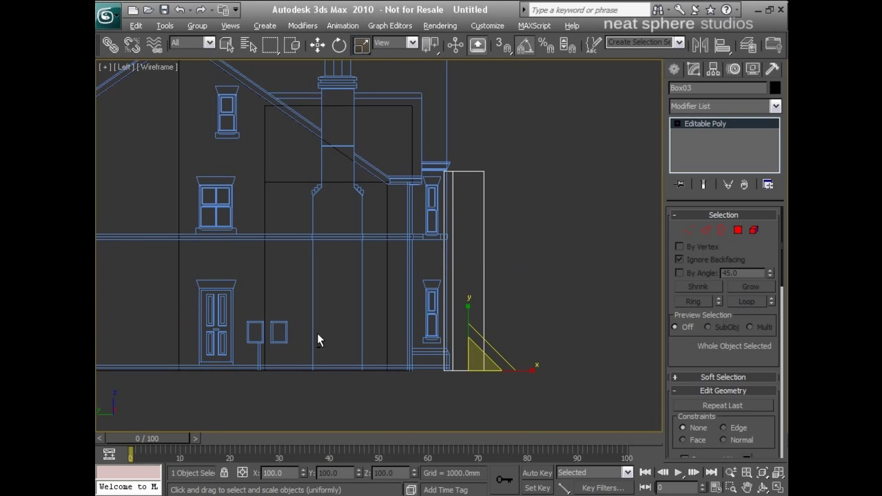
pyautogui.press('w')
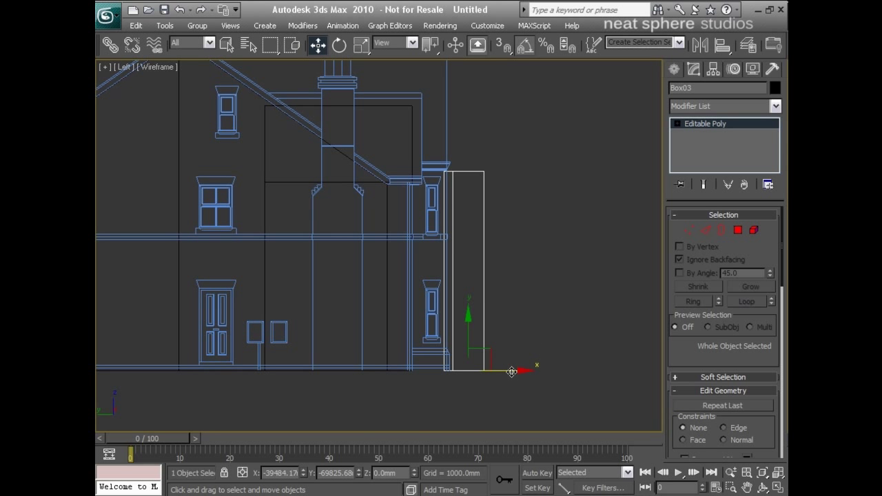
pyautogui.moveTo(510, 374); pyautogui.dragTo(473, 375)
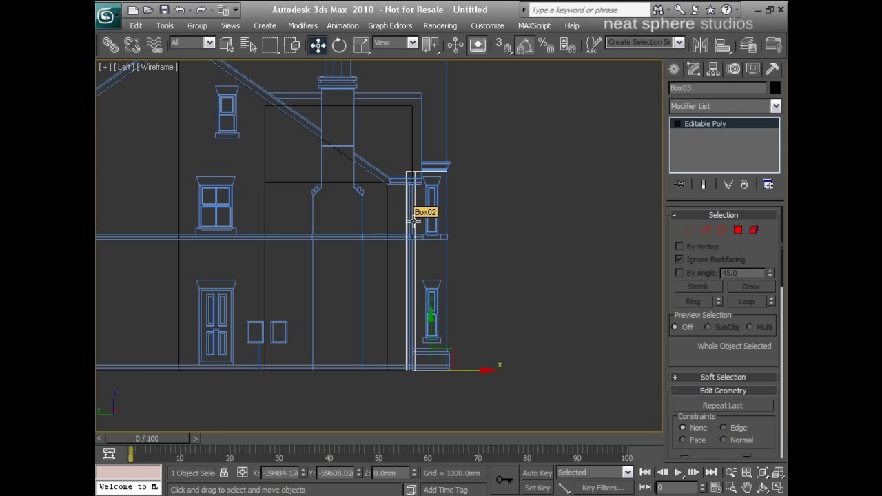
# - Select the edge loop where the bay box's rear extrusion begins and move it about 705 mm along Y toward the house
pyautogui.hotkey('alt', 'w')
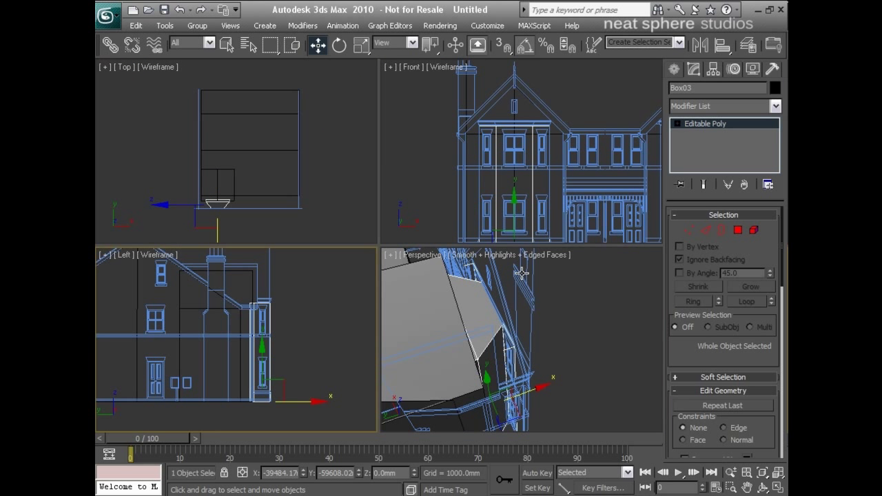
pyautogui.keyDown('alt'); pyautogui.moveTo(519, 317); pyautogui.dragTo(514, 349, button='middle'); pyautogui.keyUp('alt')
pyautogui.hotkey('alt', 'w')
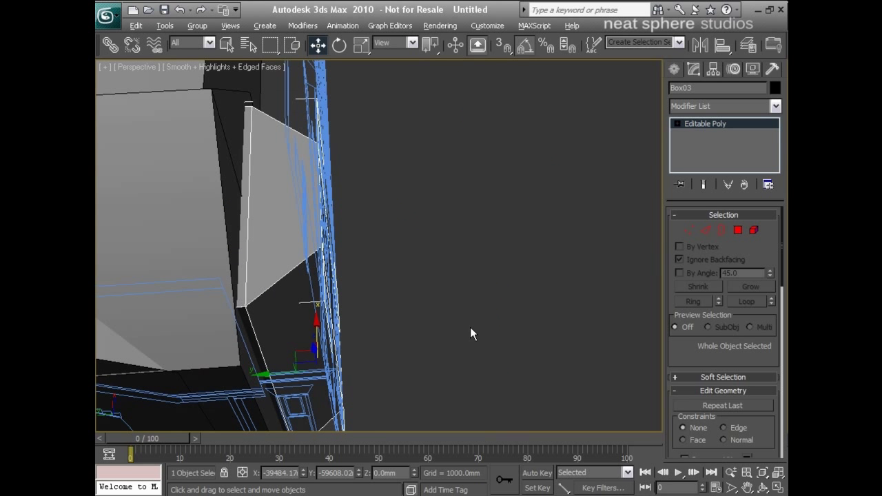
pyautogui.moveTo(386, 351); pyautogui.dragTo(421, 277, button='middle')
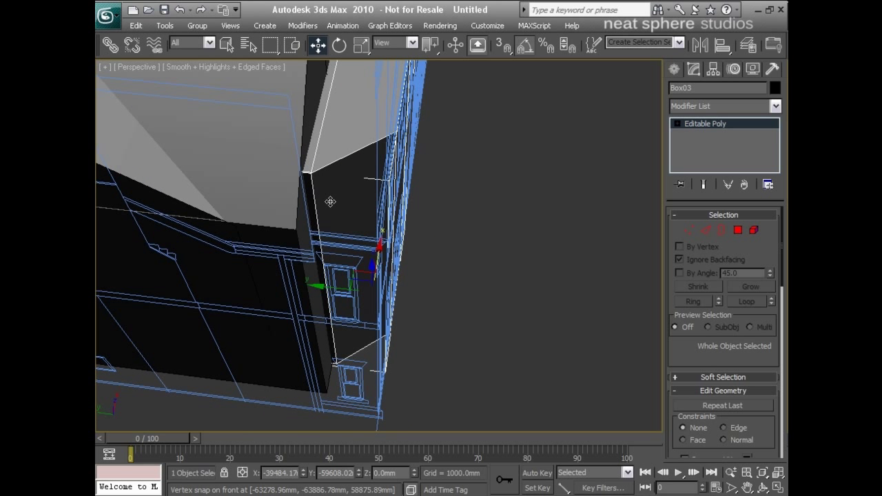
pyautogui.click(703, 231)
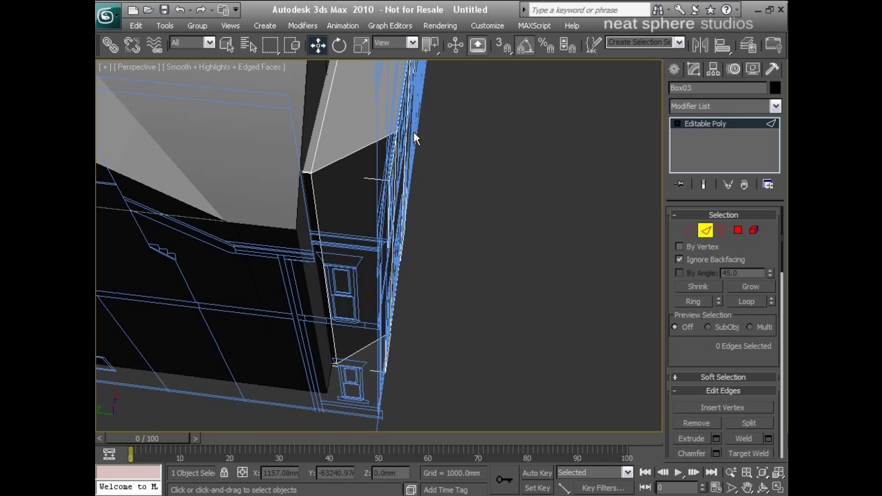
pyautogui.click(324, 123)
pyautogui.click(736, 297)
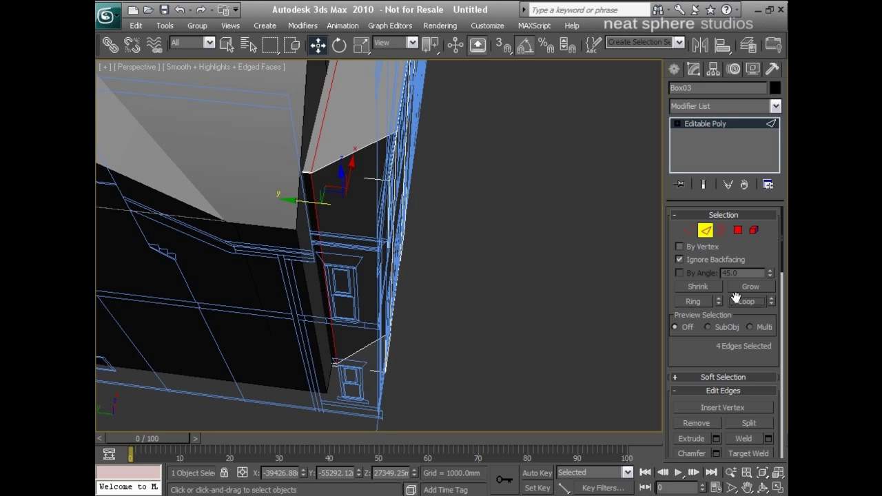
pyautogui.moveTo(304, 202); pyautogui.dragTo(300, 202)
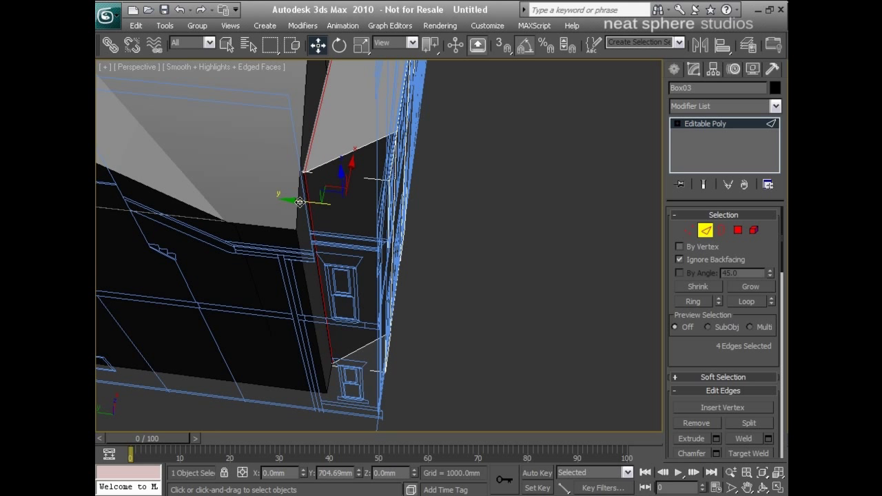
pyautogui.scroll(-6, 359, 222)
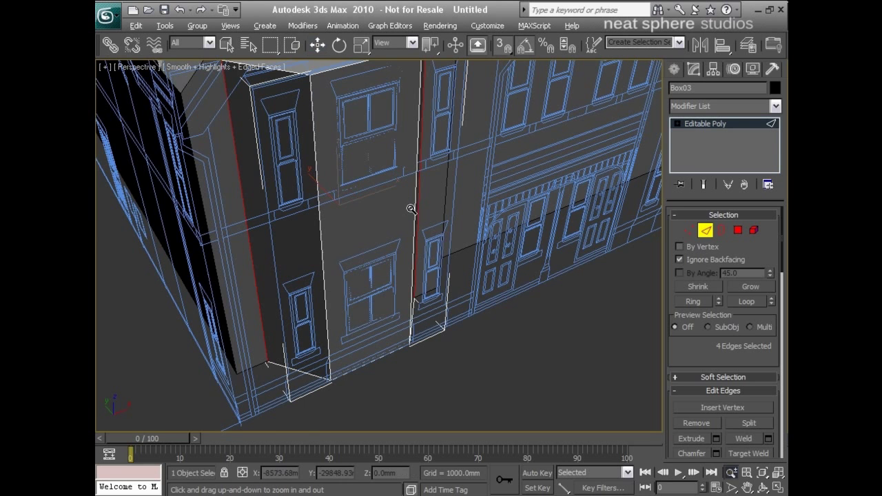
pyautogui.scroll(-5, 411, 207)
pyautogui.click(532, 323)
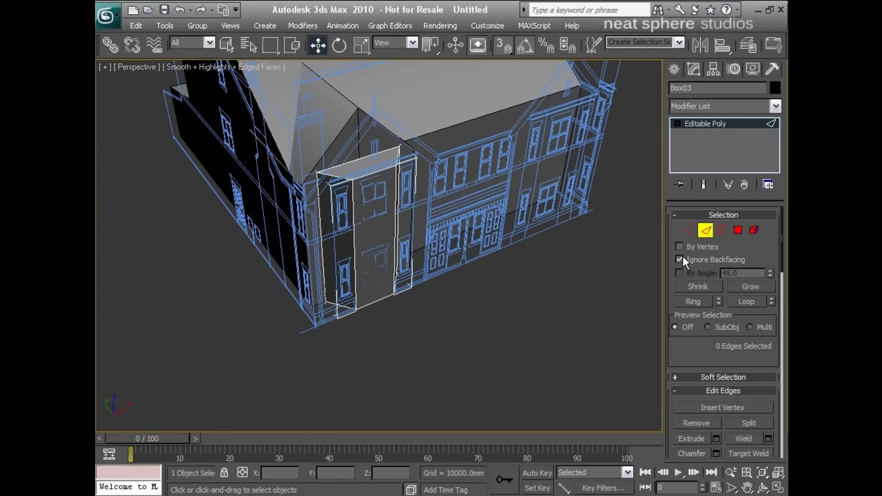